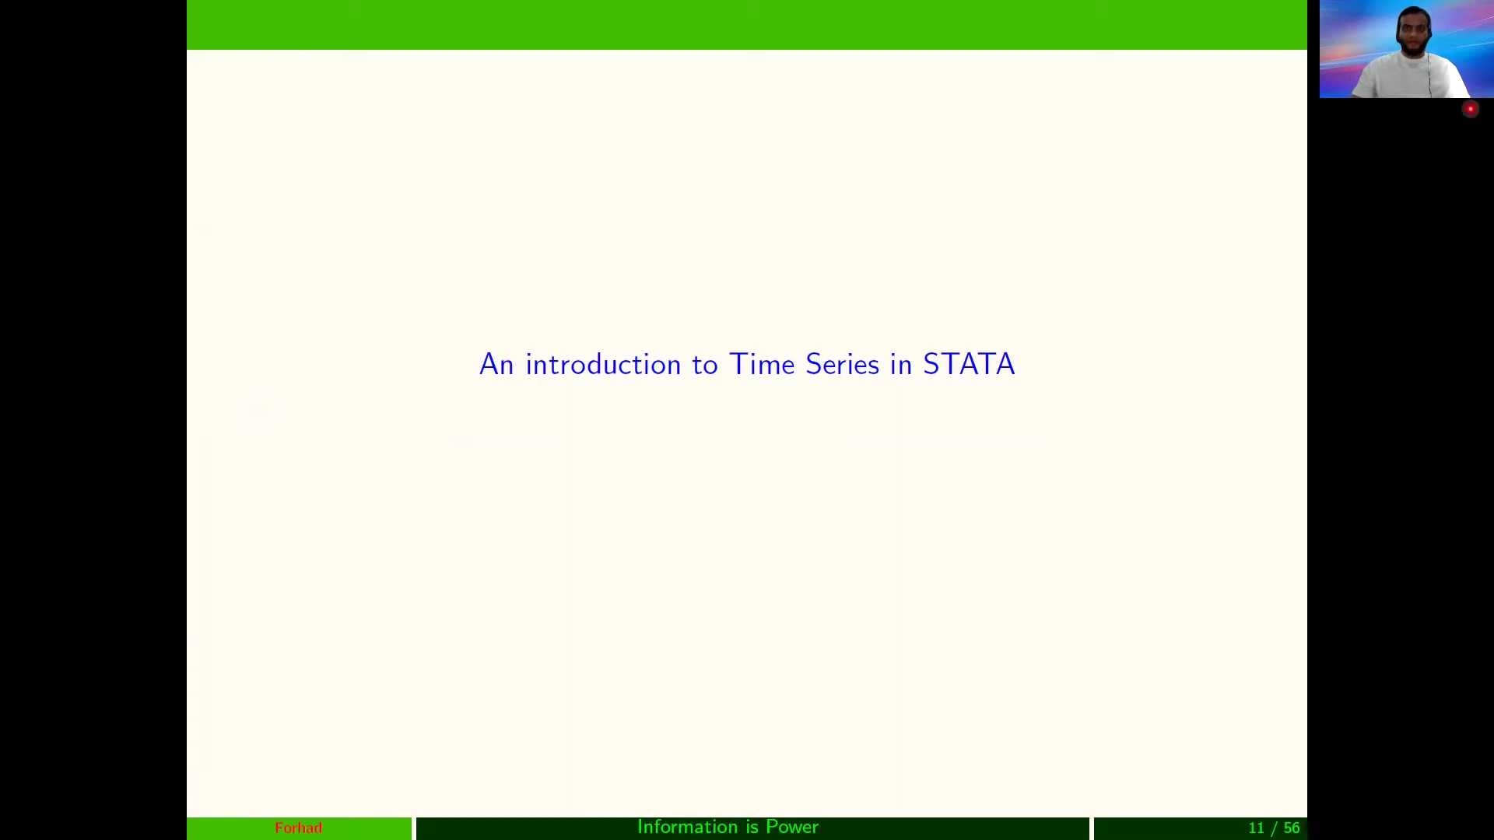
Maximize Stata and open the okun dataset from the StataCode folder.
key("alt+Tab")
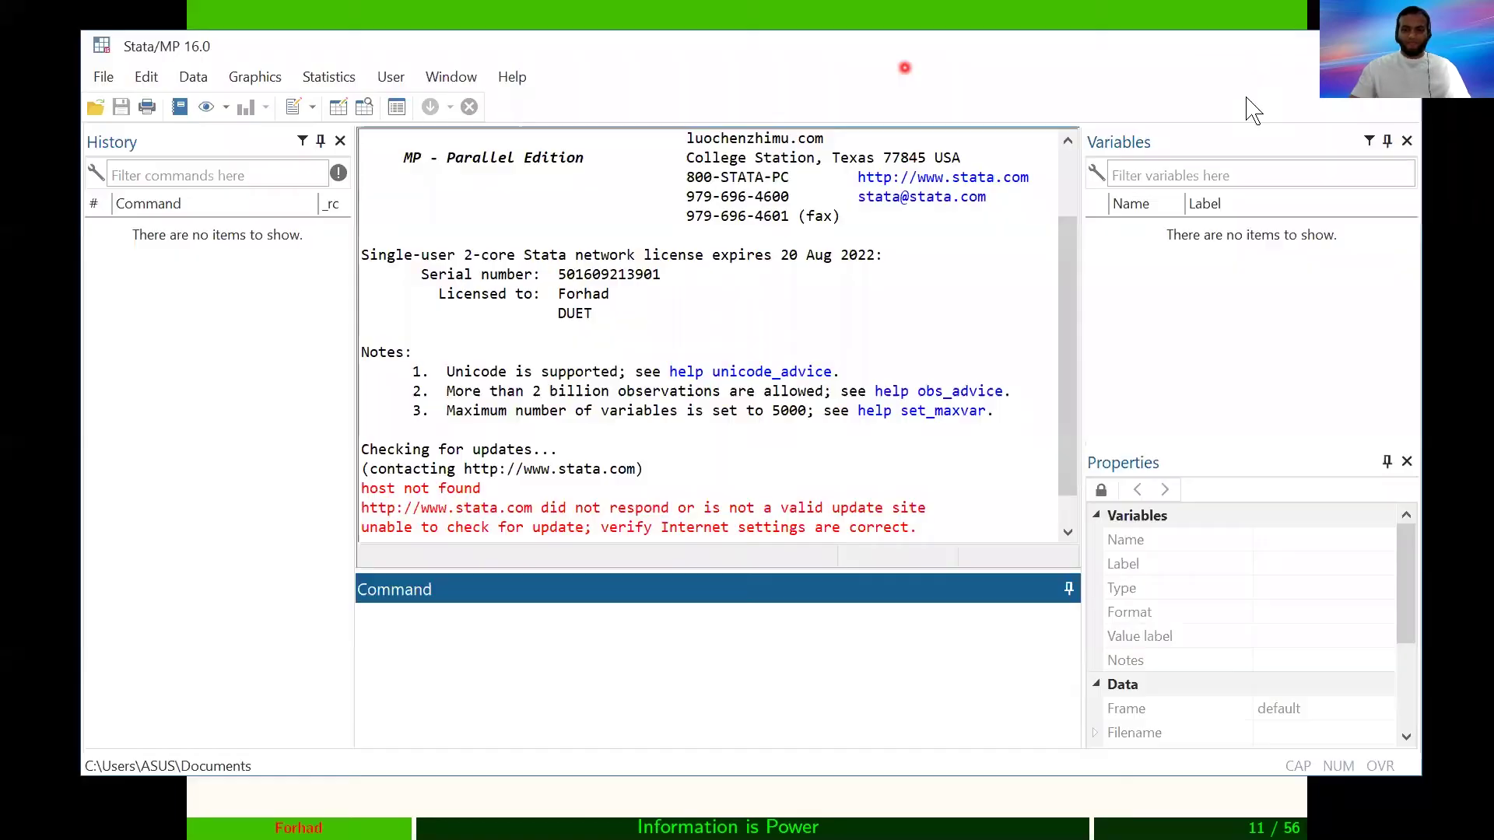
key("super+Up")
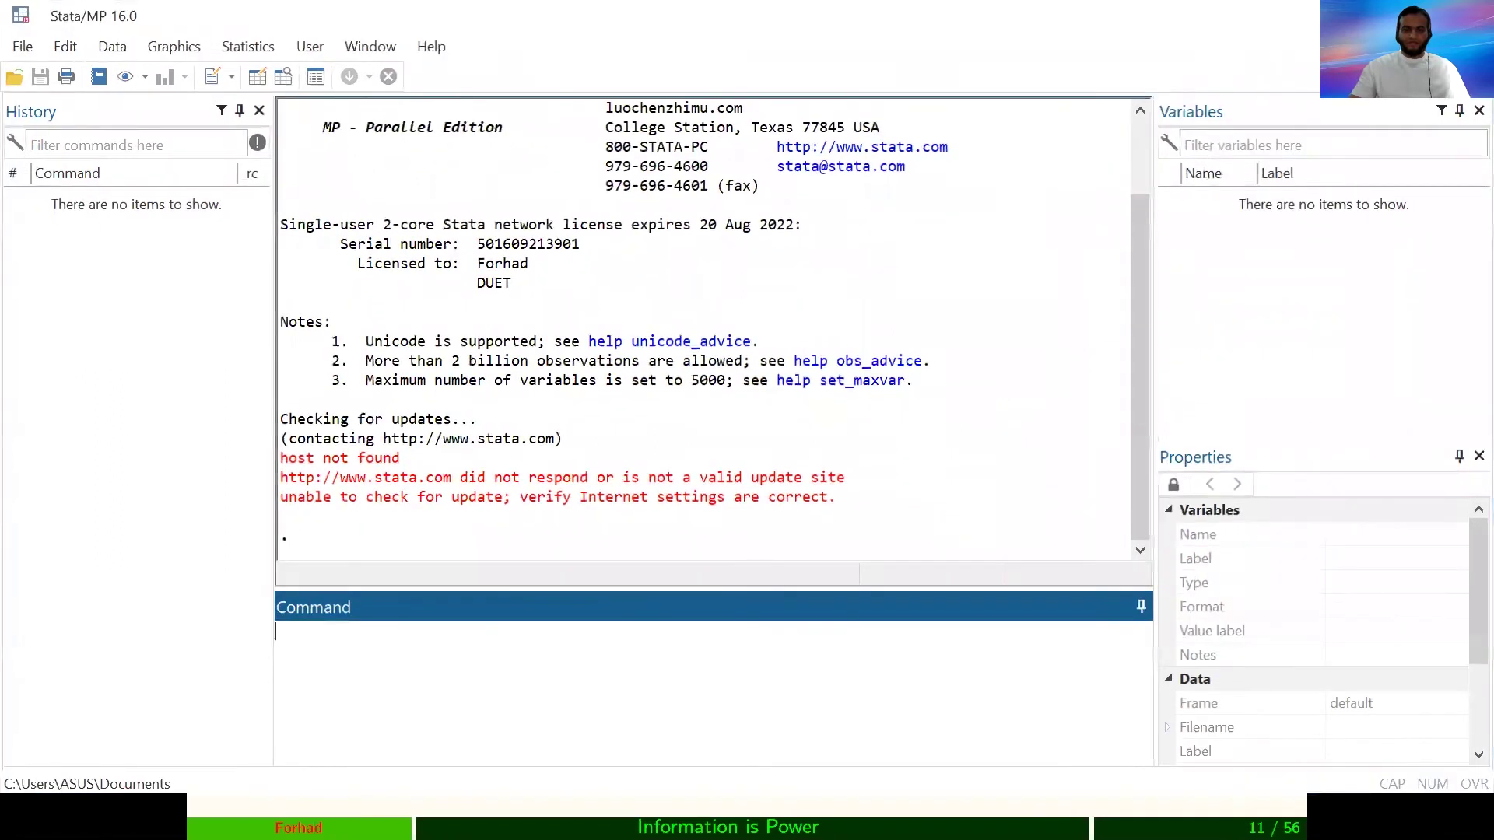
left_click(21, 49)
mouse_move(56, 270)
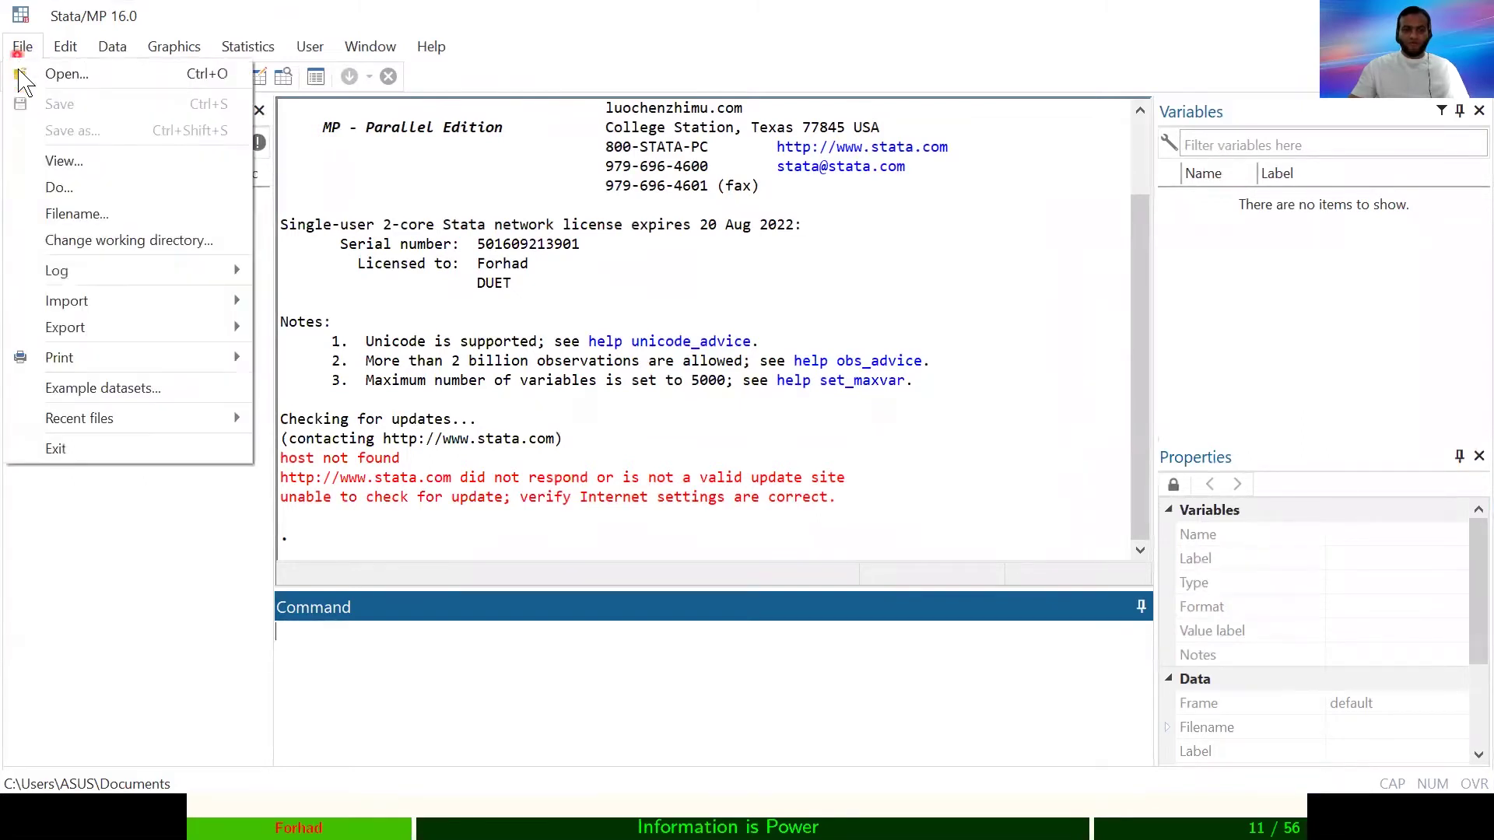
left_click(67, 75)
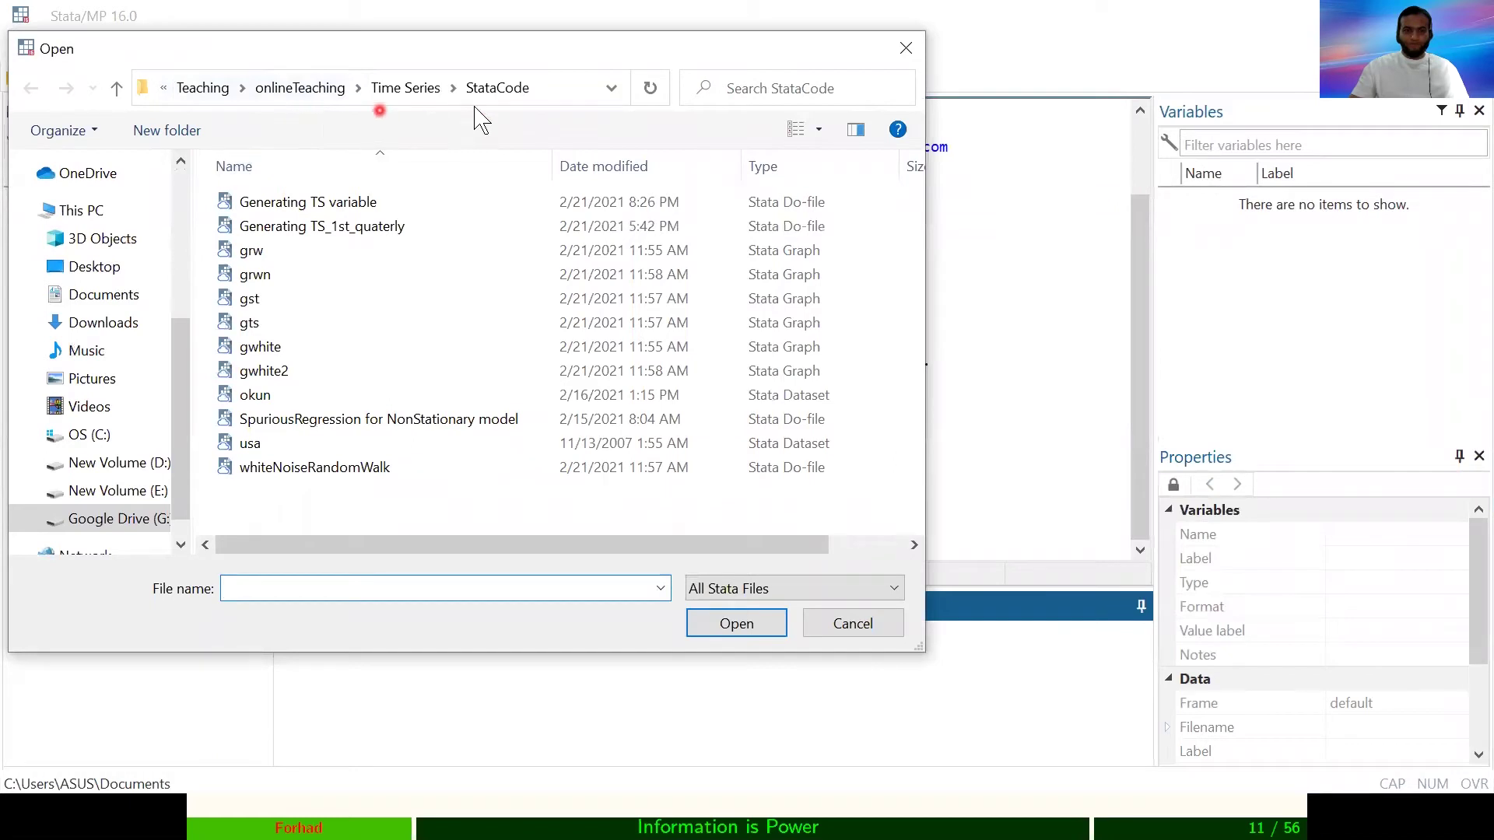
left_click(367, 400)
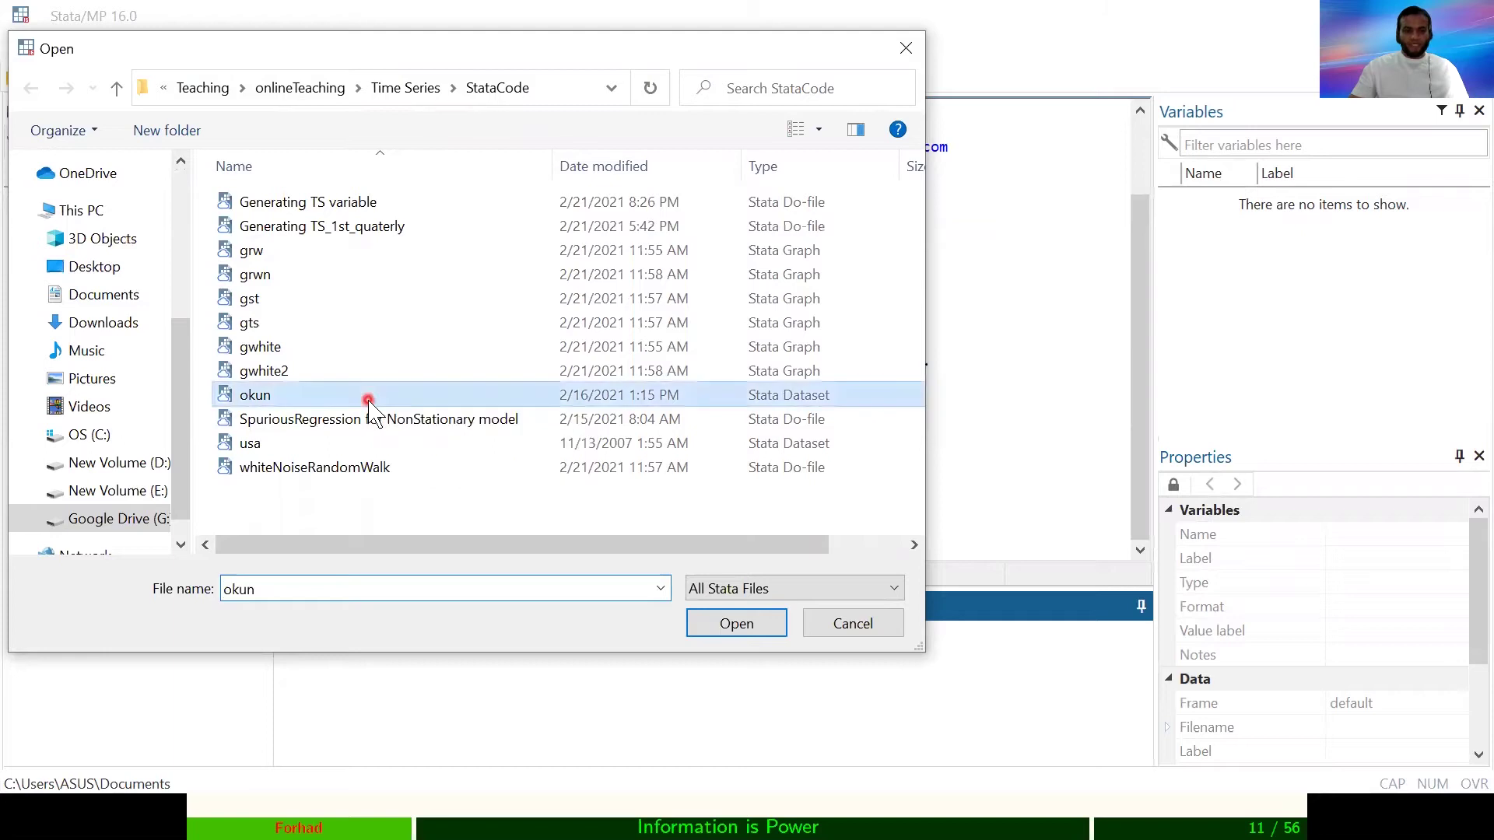
left_click(746, 630)
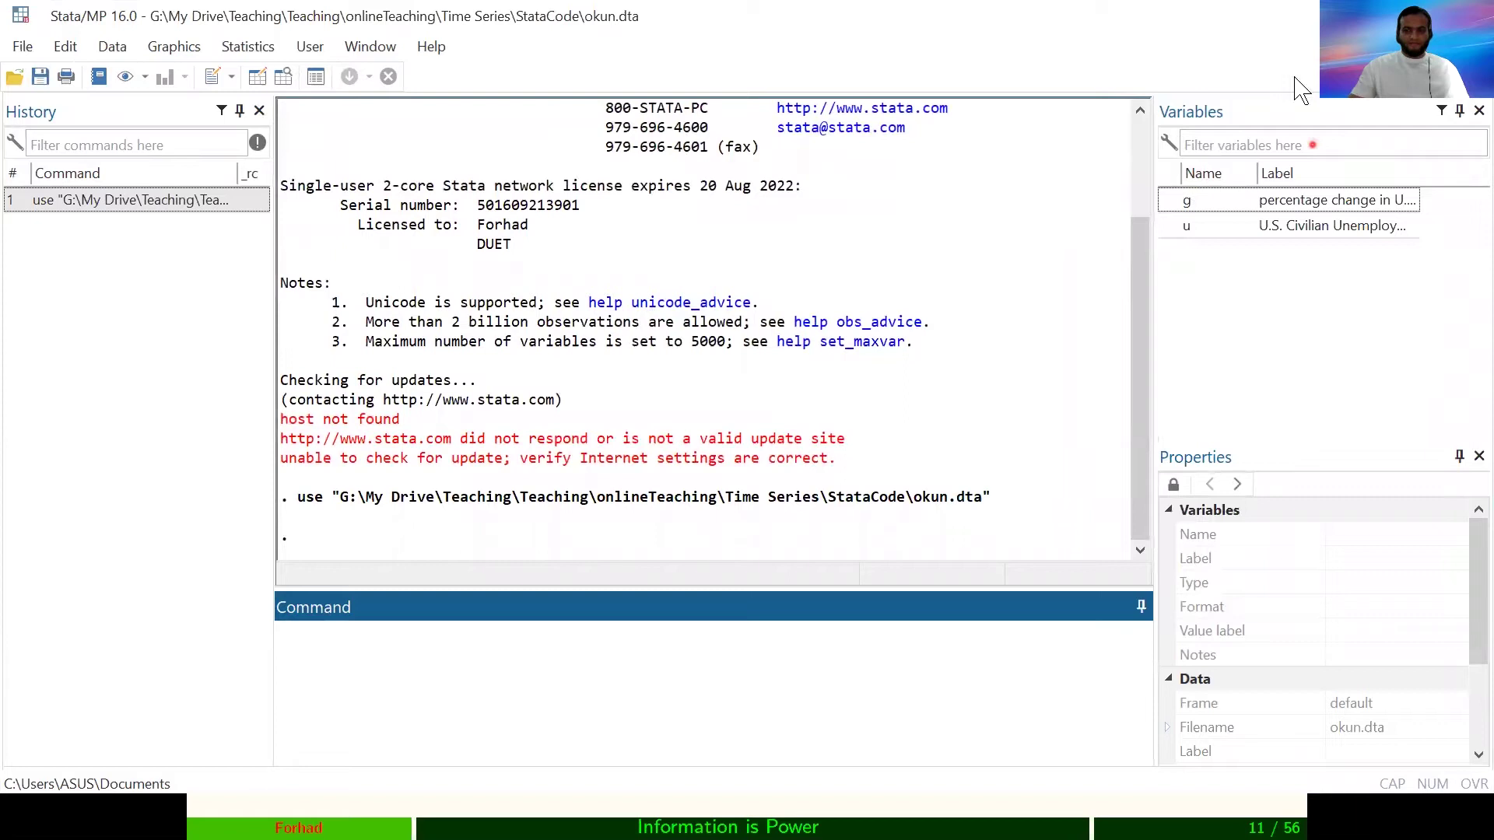
left_click(1199, 319)
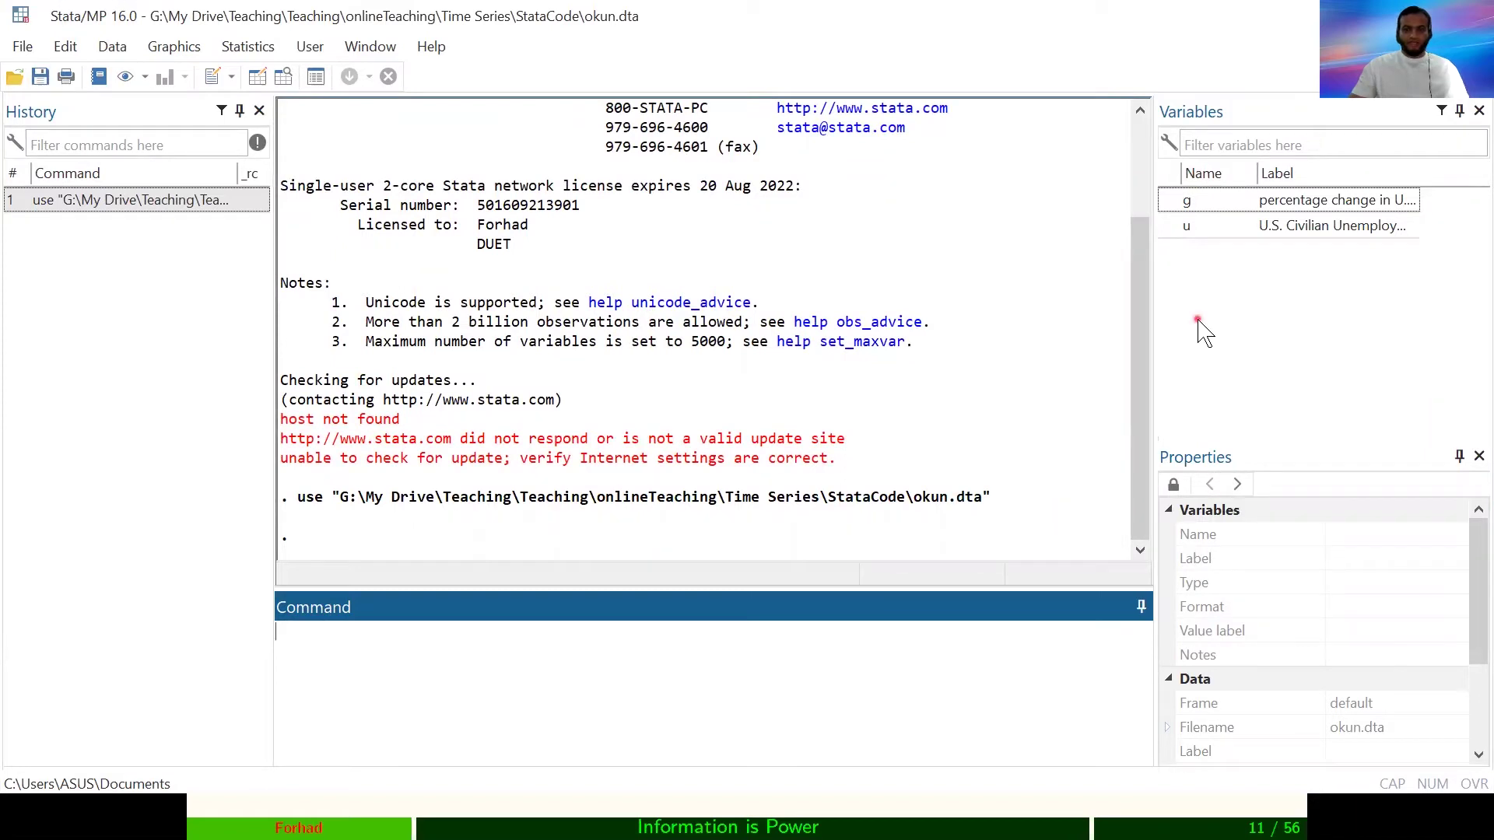
left_click(1302, 255)
left_click(257, 78)
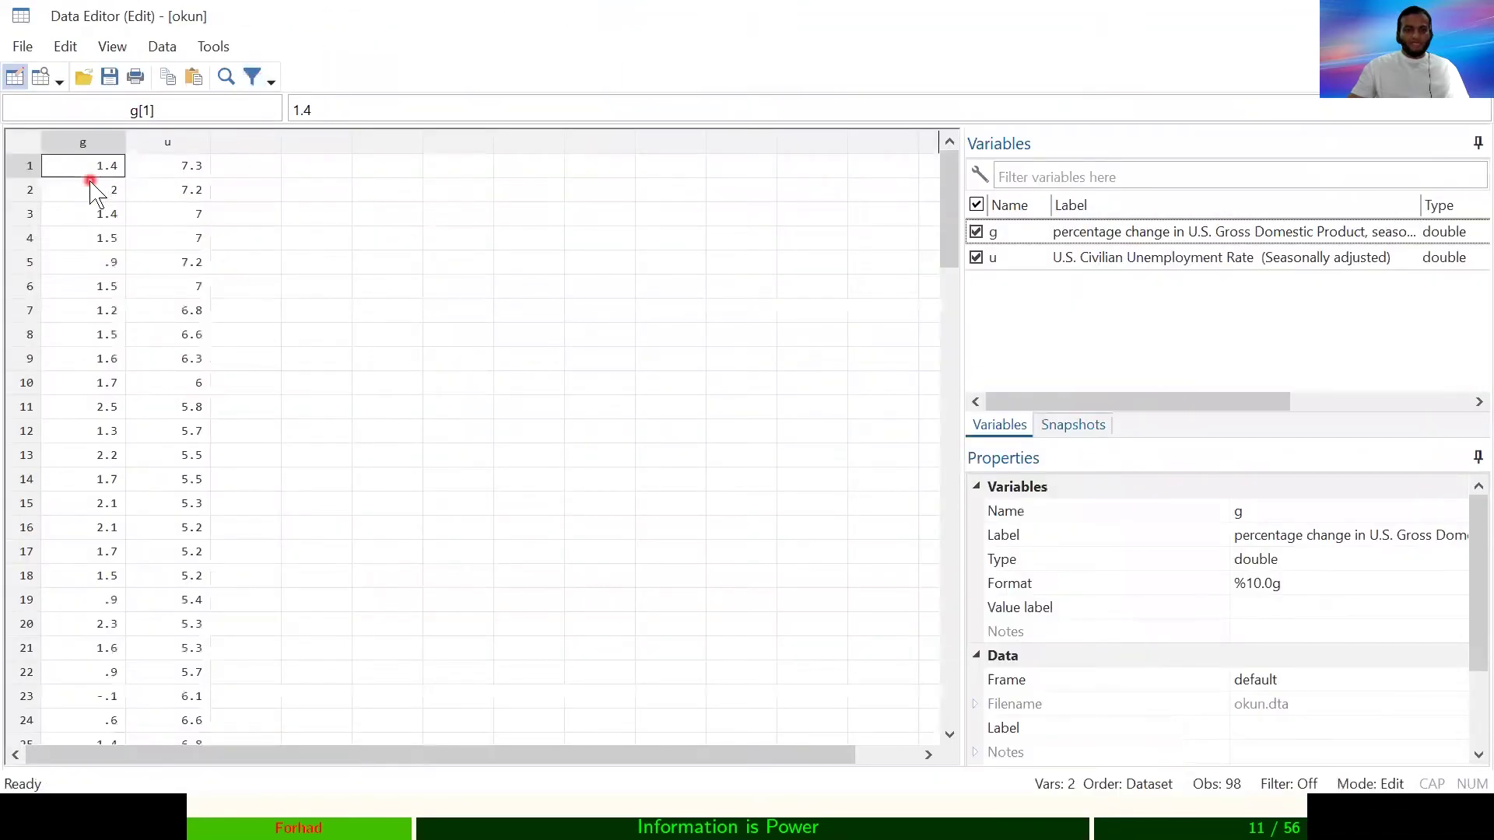
left_click_drag(99, 169, 193, 551)
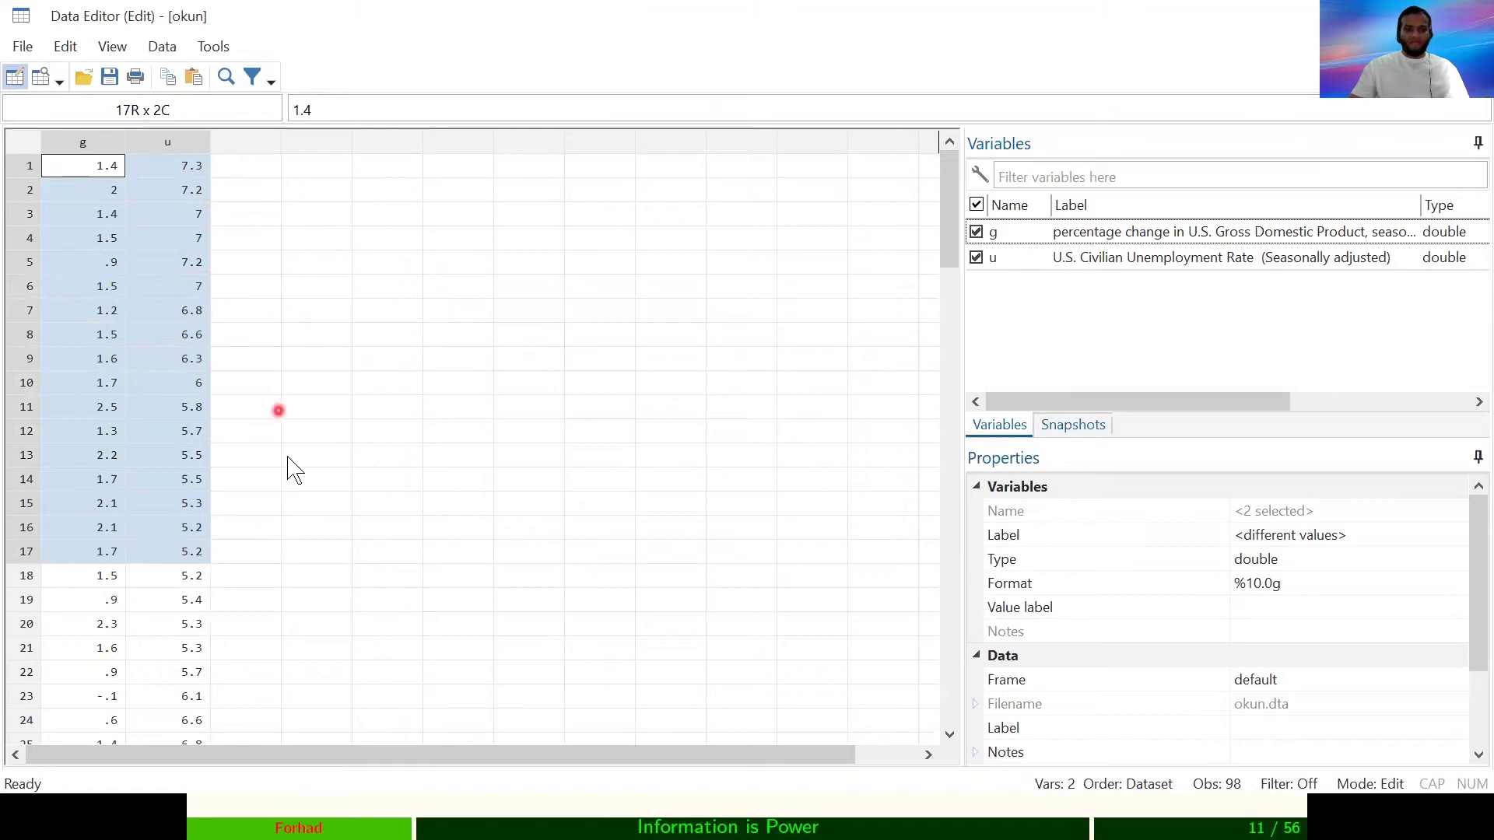
key("alt+Tab")
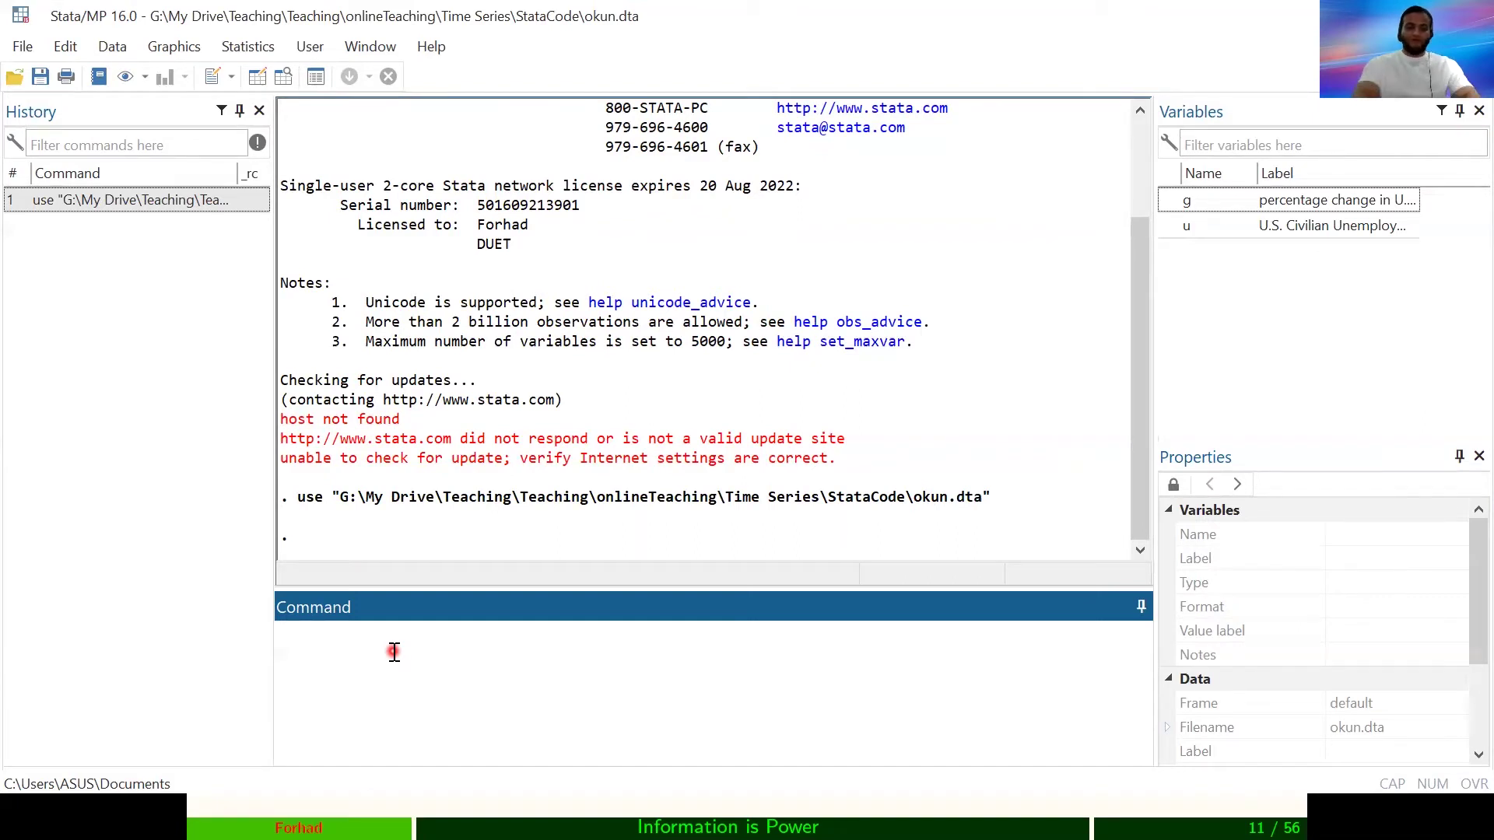
type("ge")
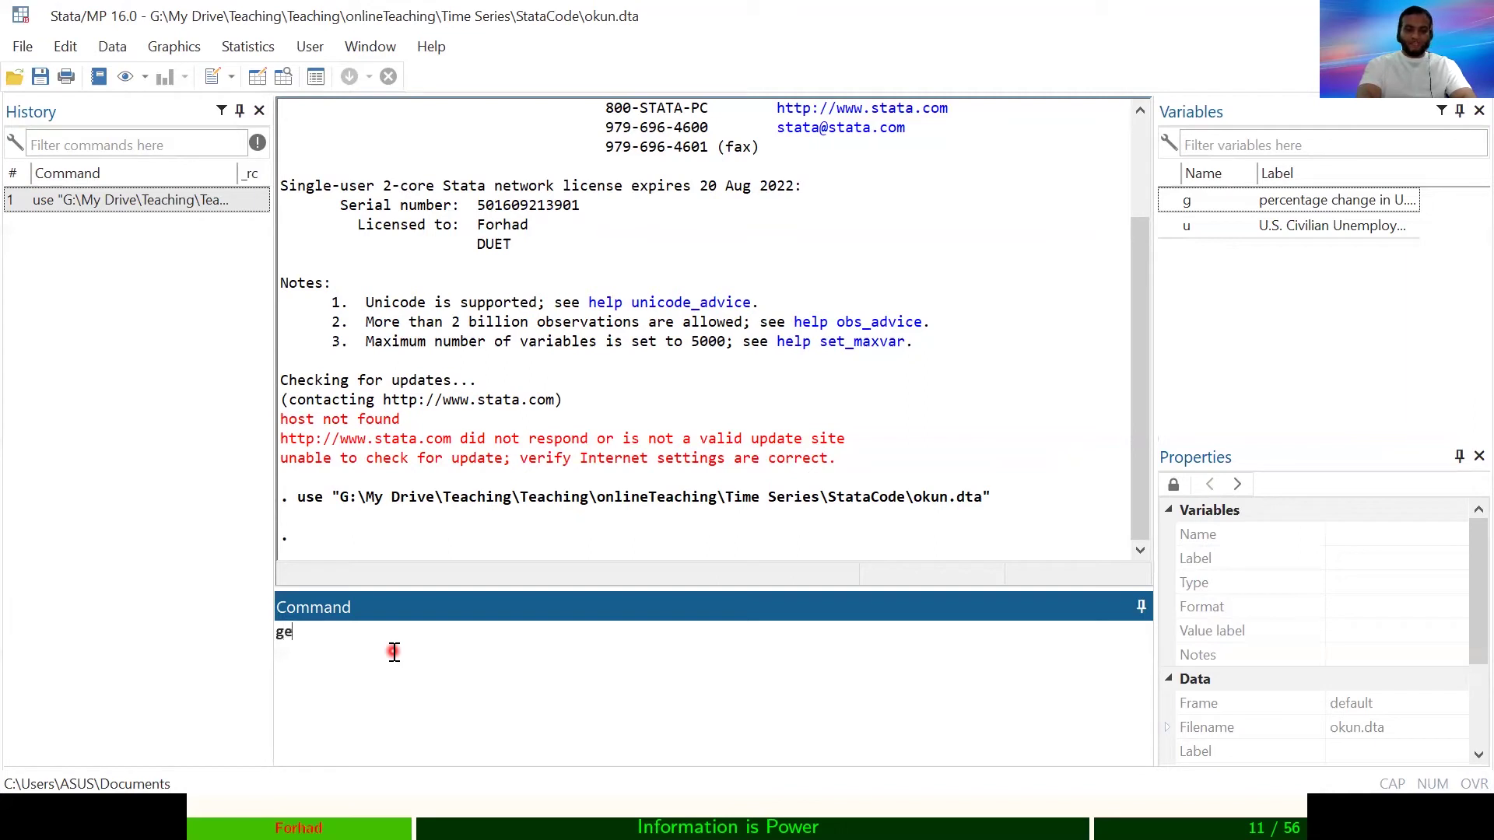
type("ne")
Run gen date=tq(1985q1)+_n-1, fixing the typos and the starting year first.
key("BackSpace")
type("erate")
key("BackSpace")
key("BackSpace")
key("BackSpace")
key("BackSpace")
key("BackSpace")
type("date")
type("=")
type("tq")
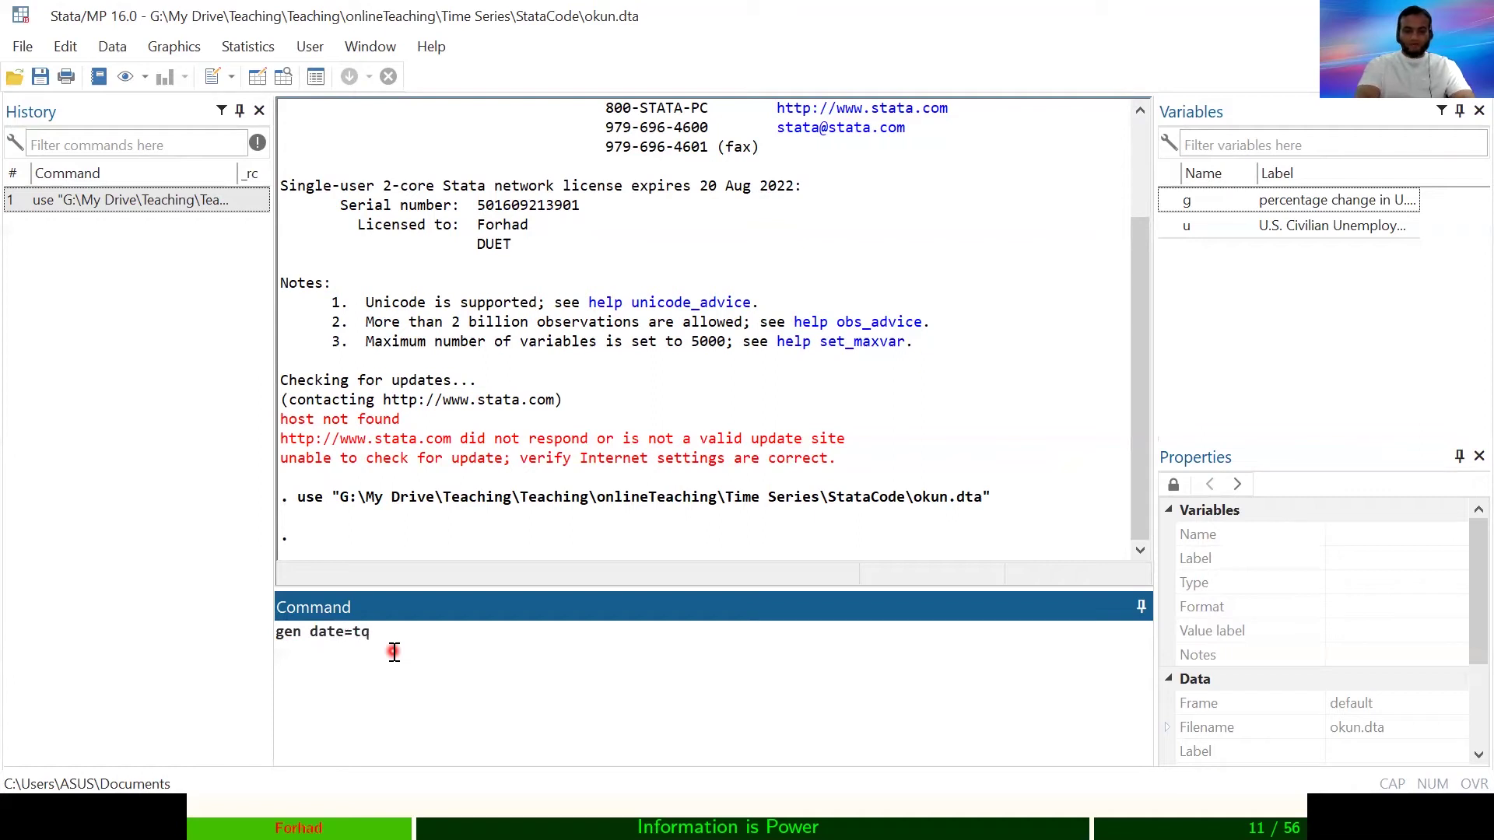
type("(")
type("18")
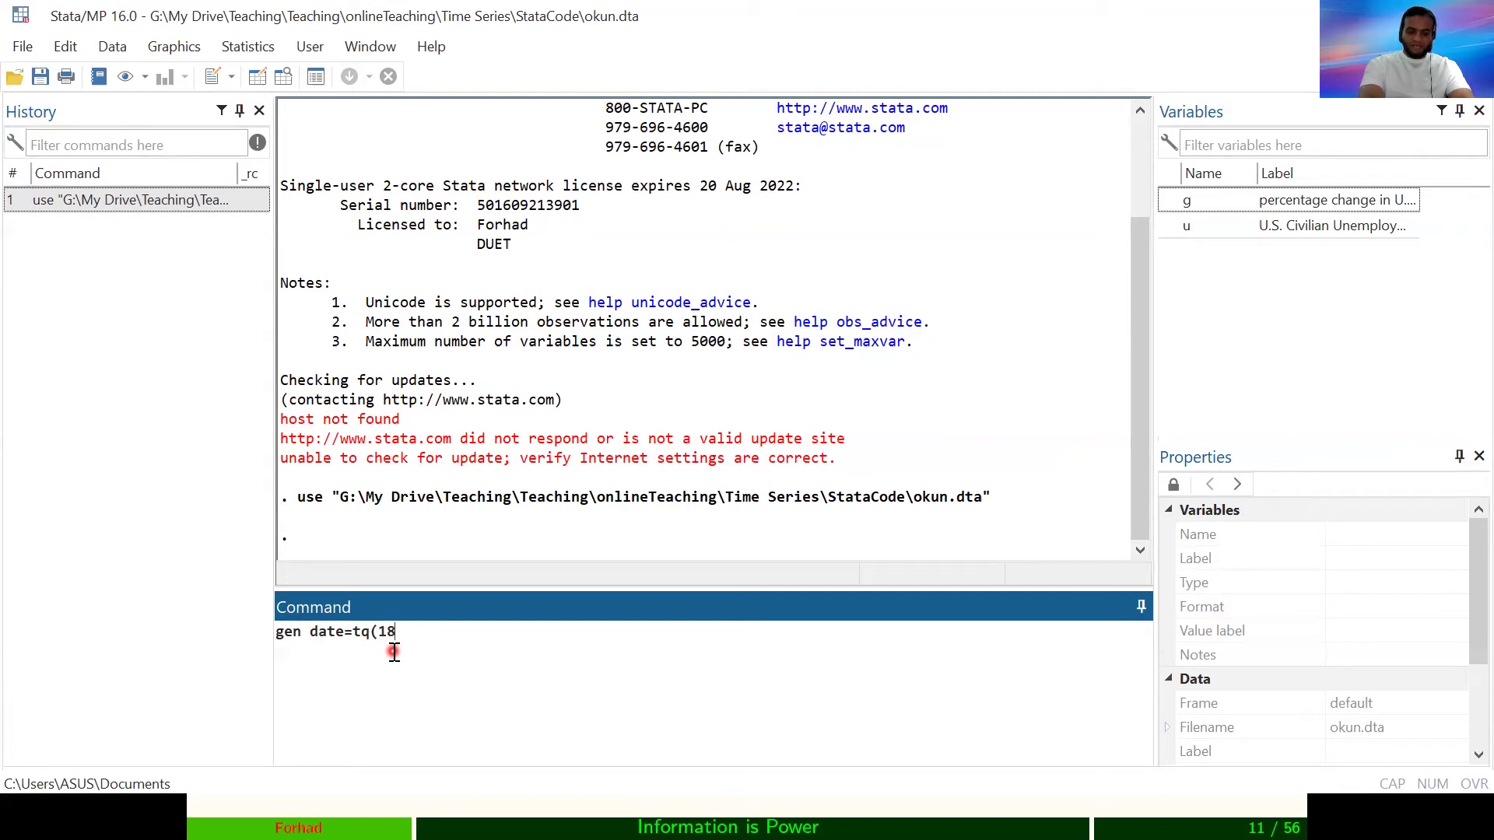
key("BackSpace")
type("89")
type("5")
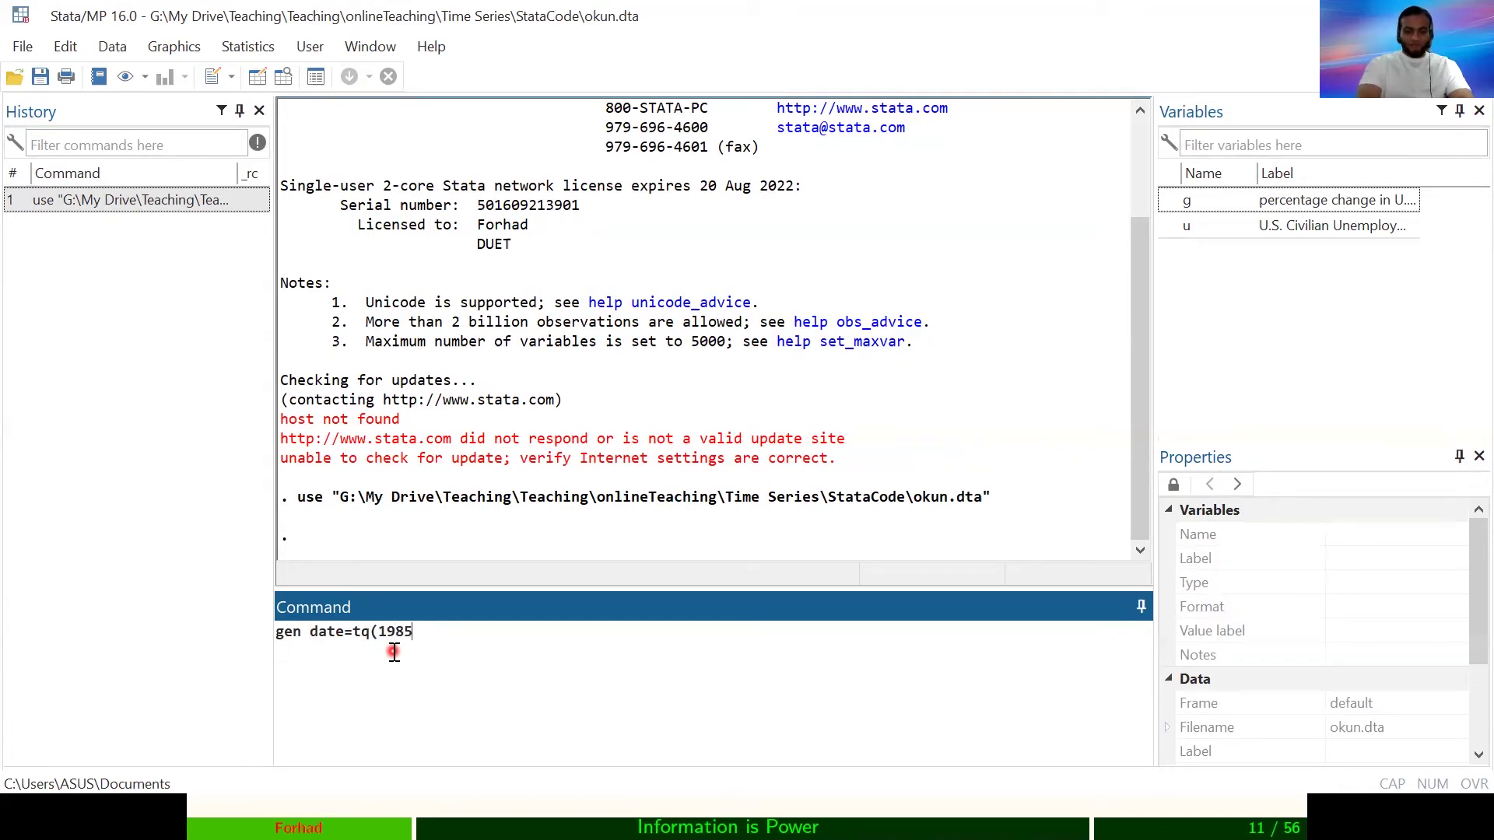
type("q1")
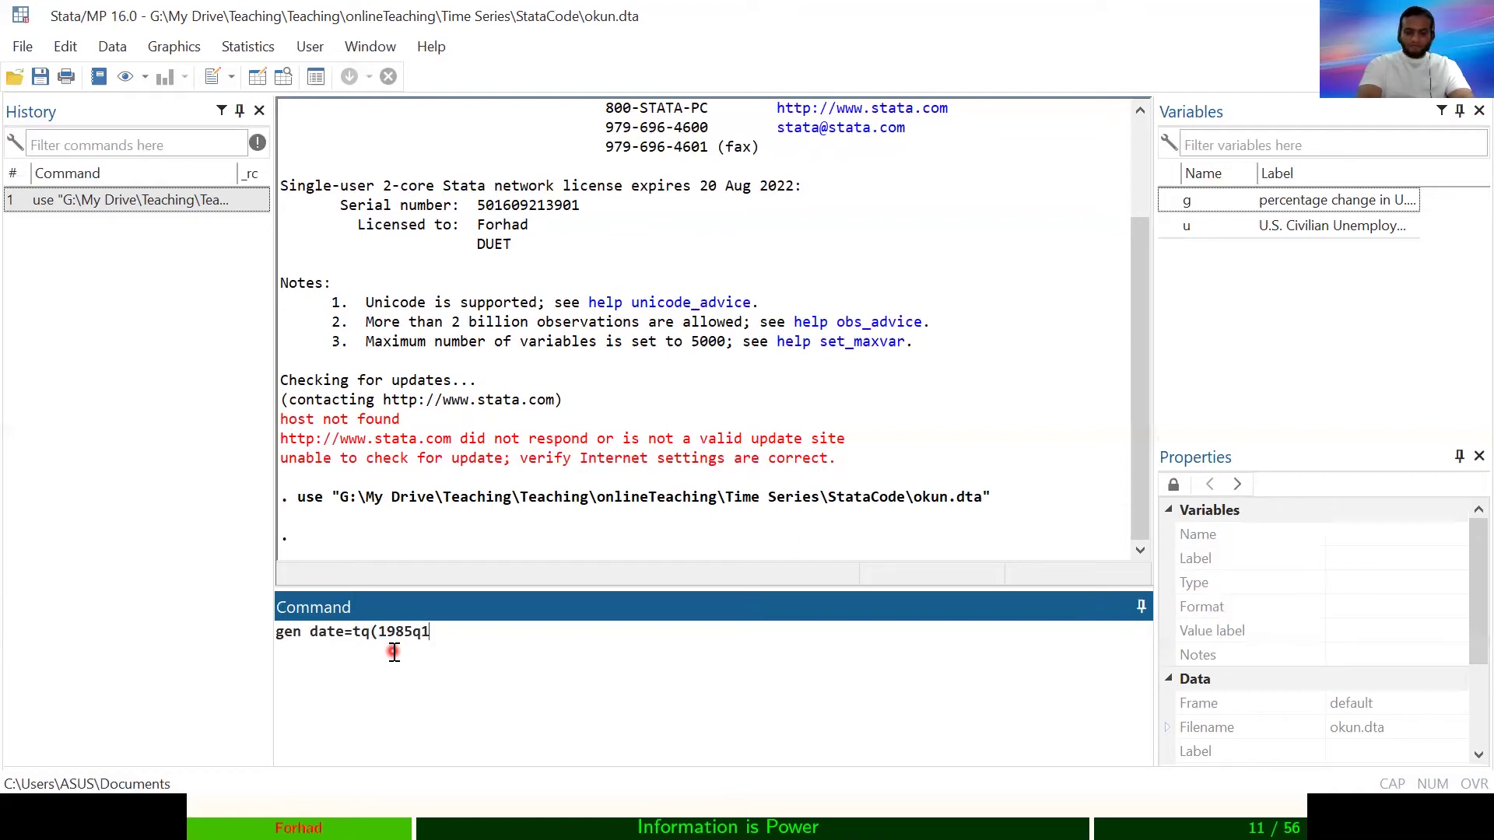
type(")")
type("+")
type("_n-1")
key("Return")
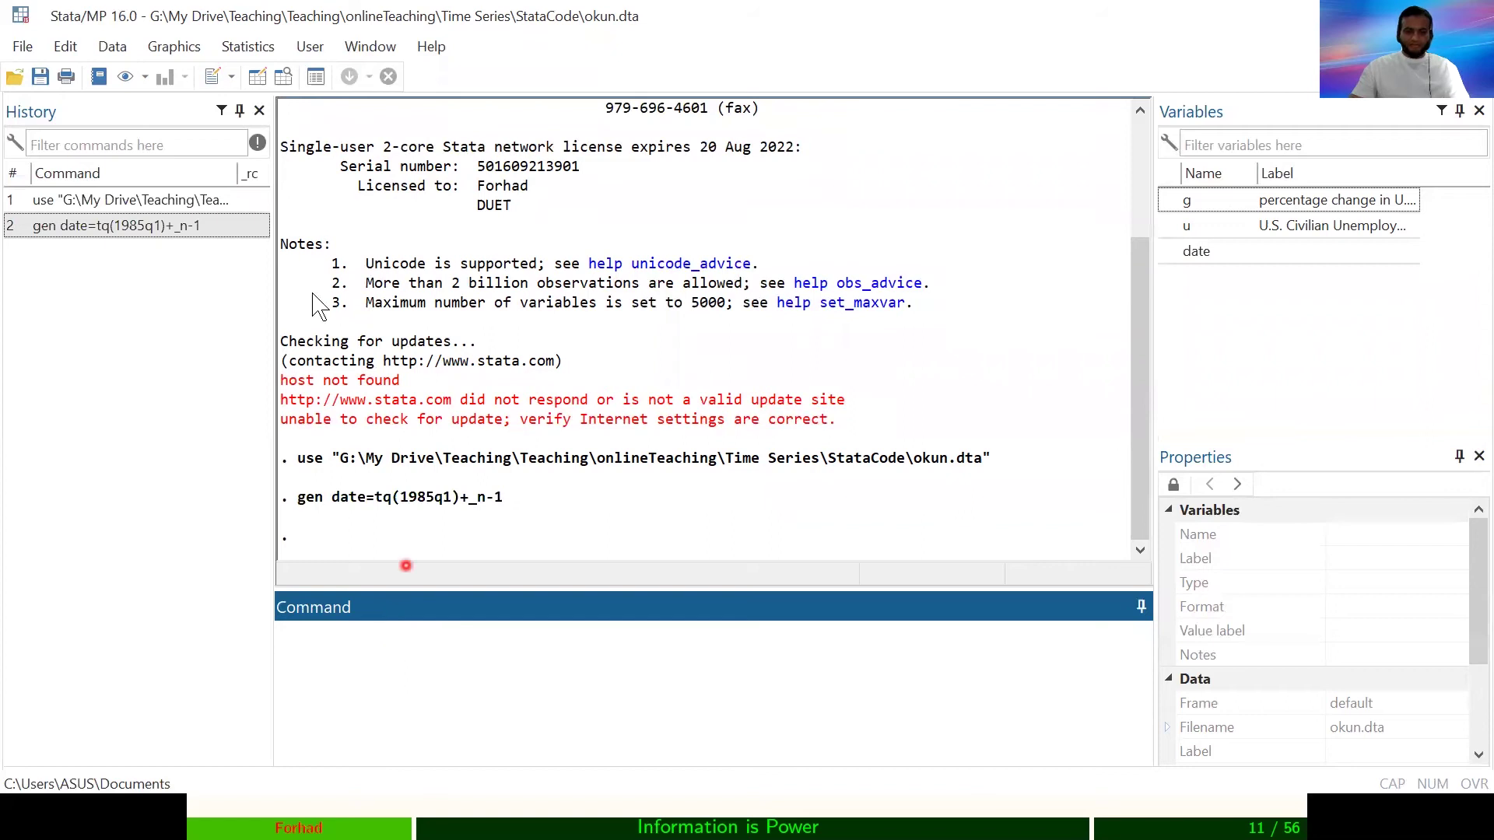
left_click(256, 76)
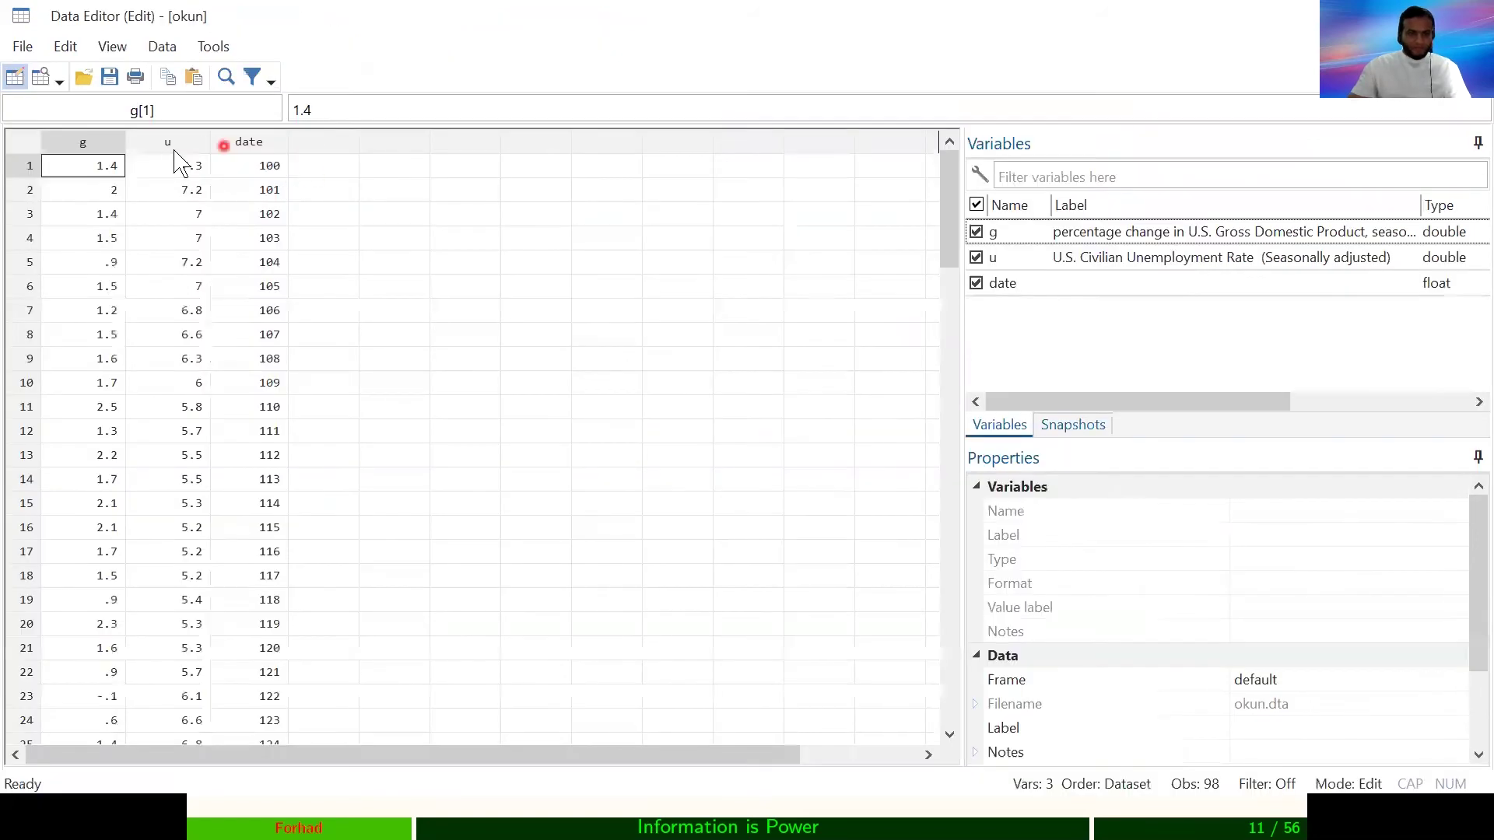
left_click_drag(259, 166, 263, 429)
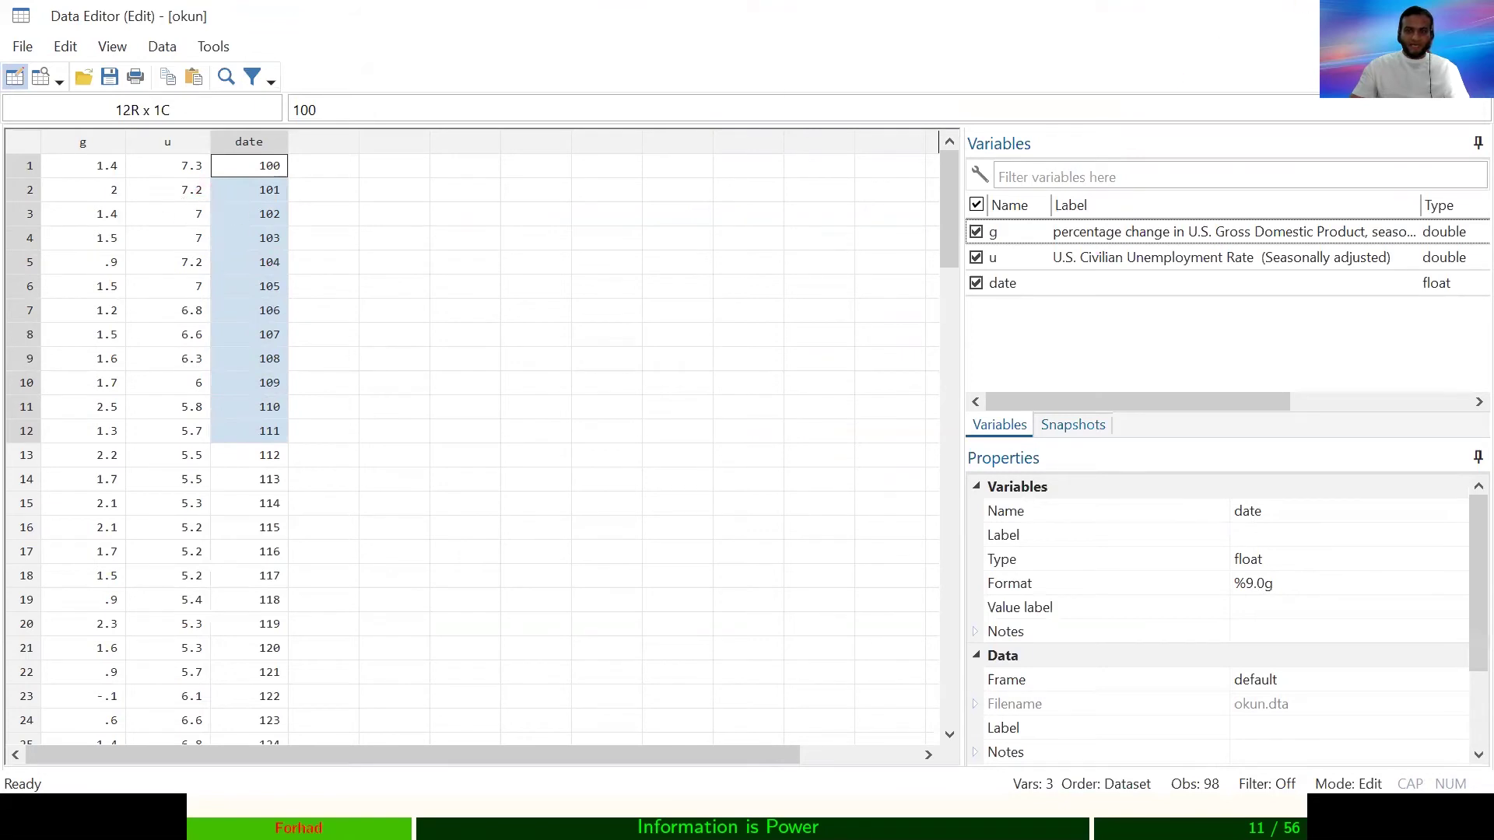
key("alt+F4")
type("fo")
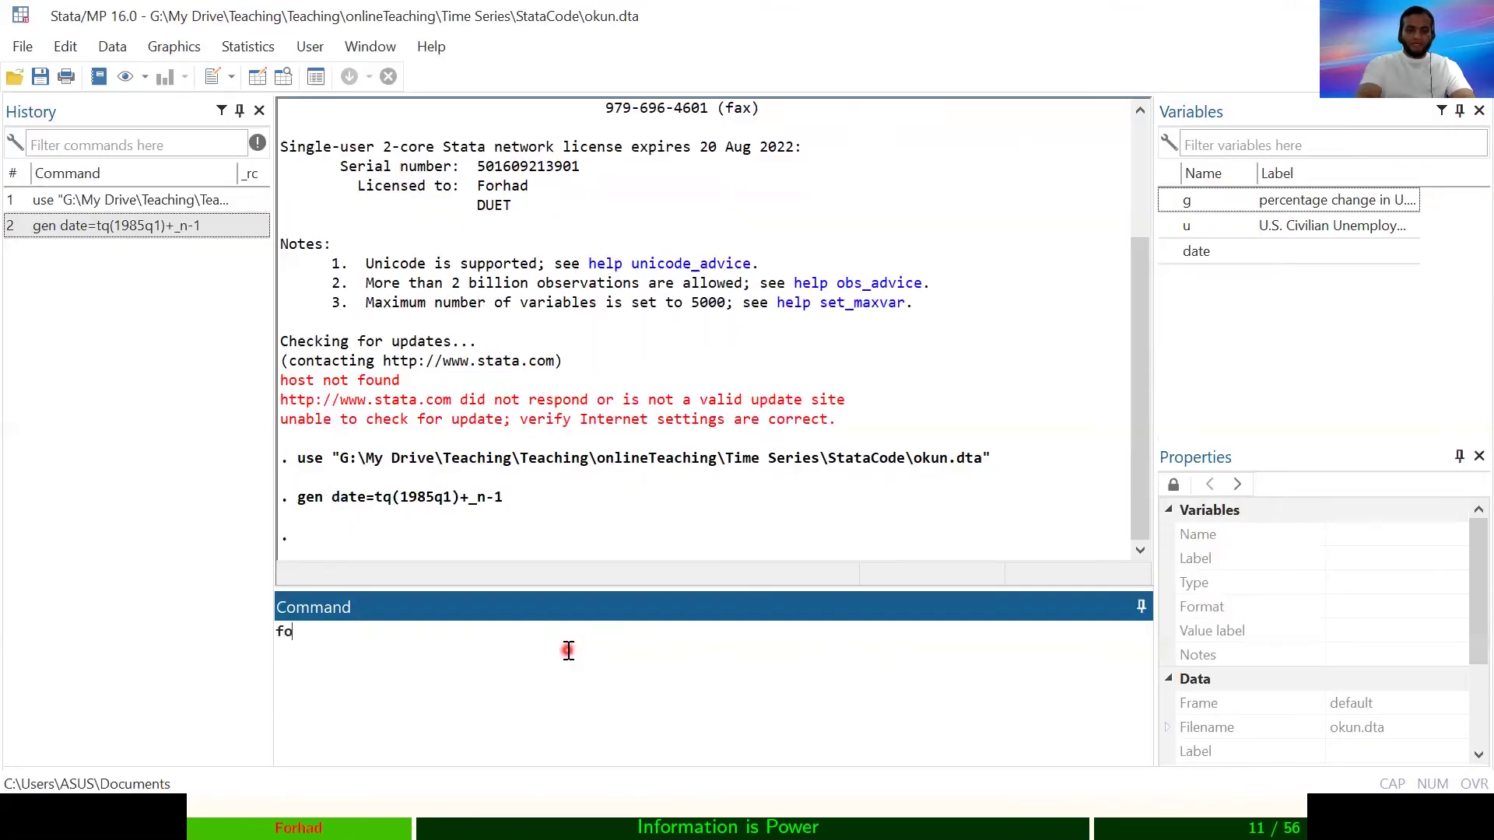
type("rmat ")
type("date ")
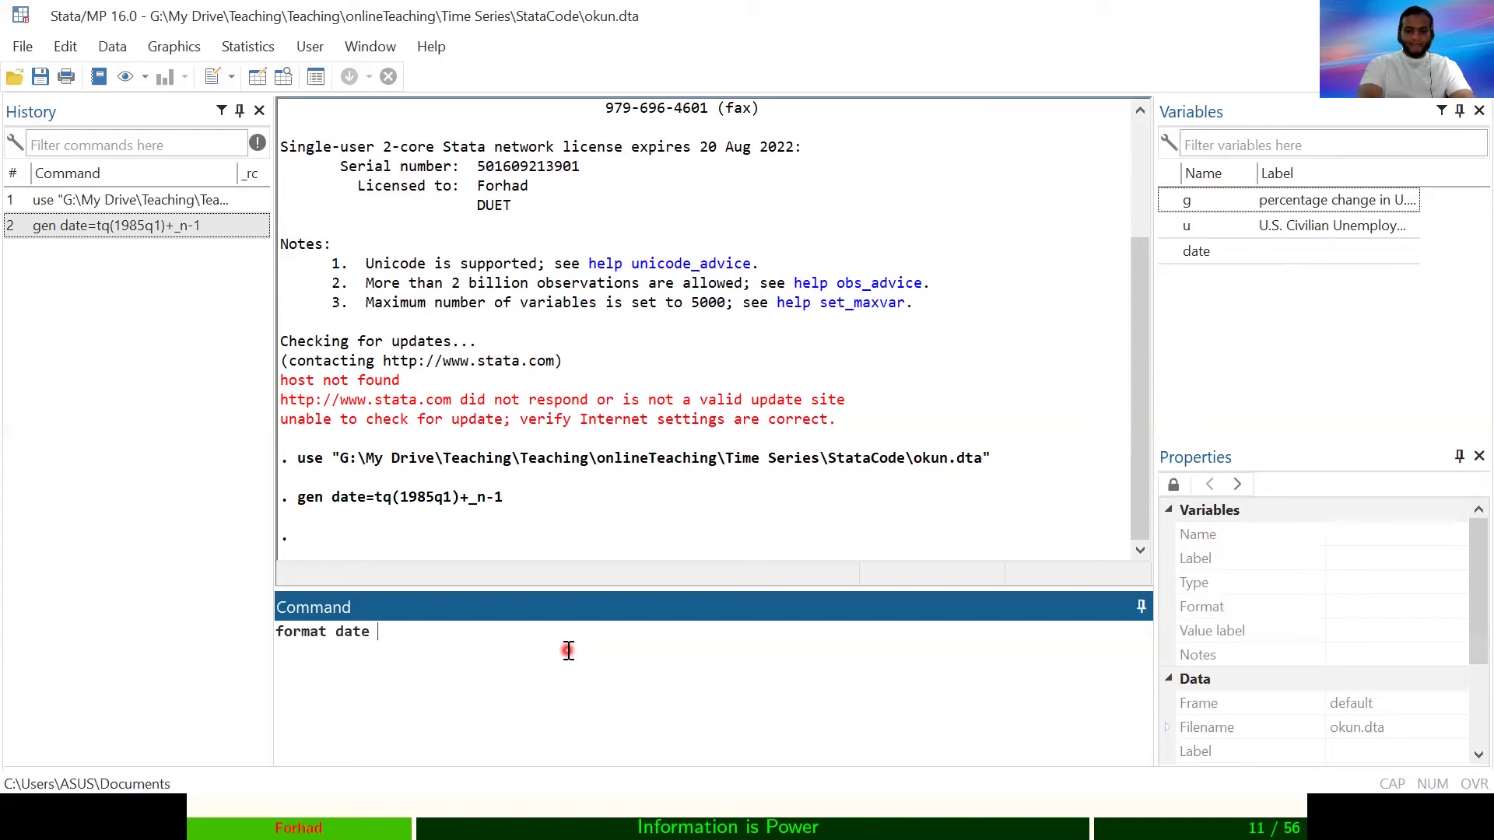
type("%")
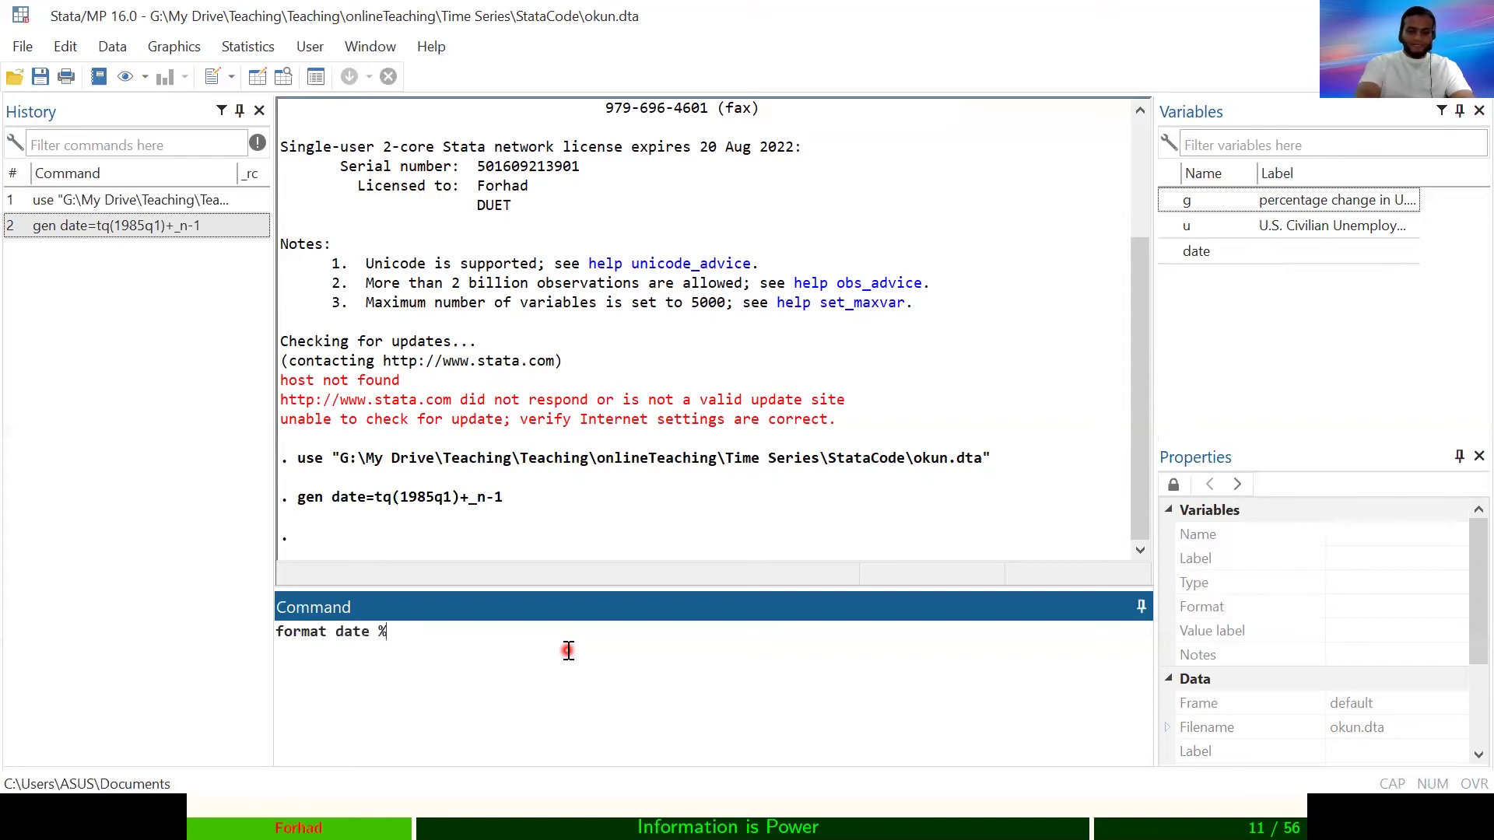
type("tq")
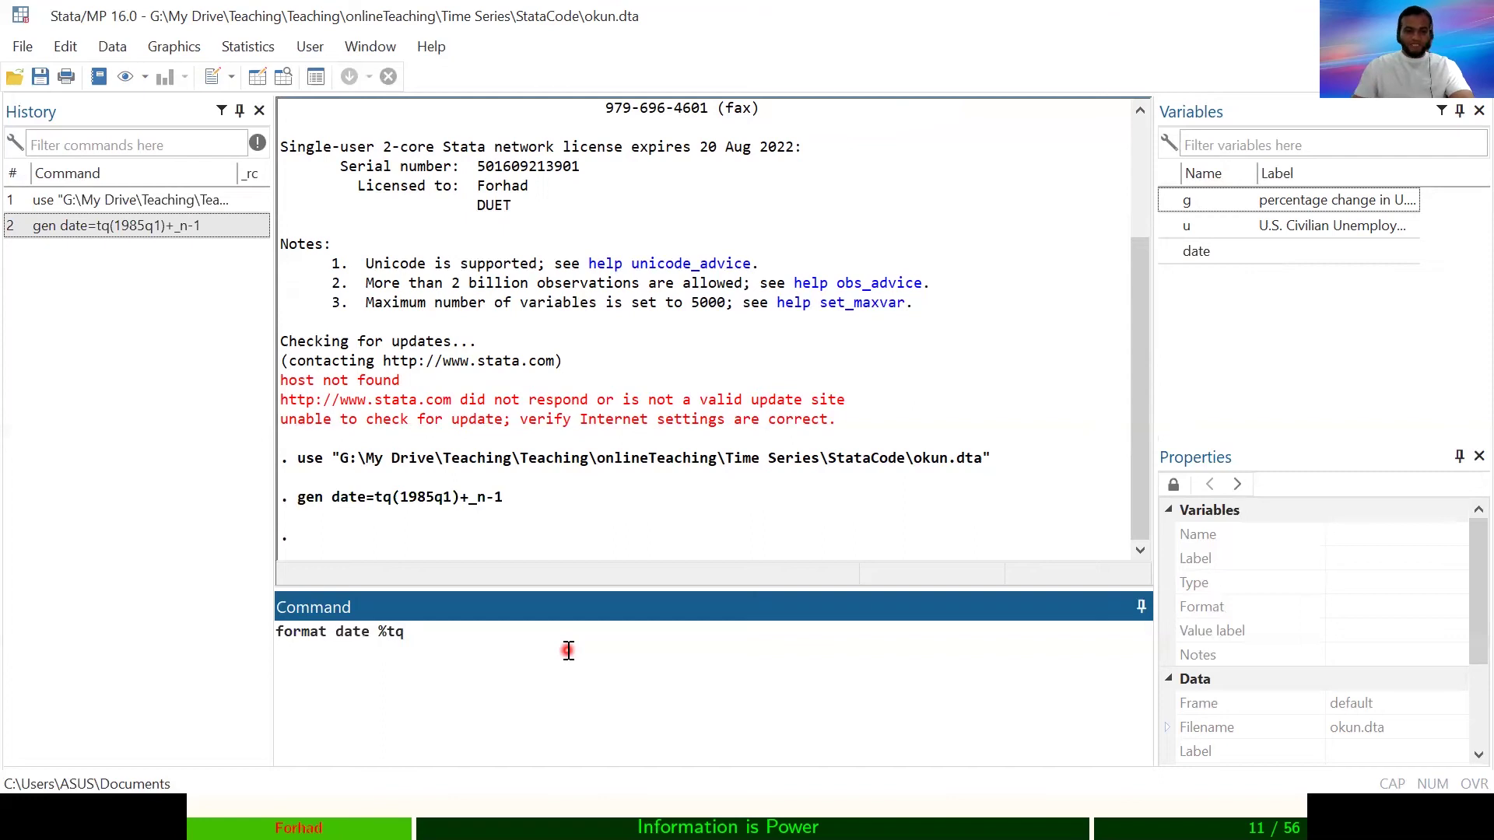
Run format date %tq and confirm dates 1985q1 to 1986q1 in the Data Editor.
key("Return")
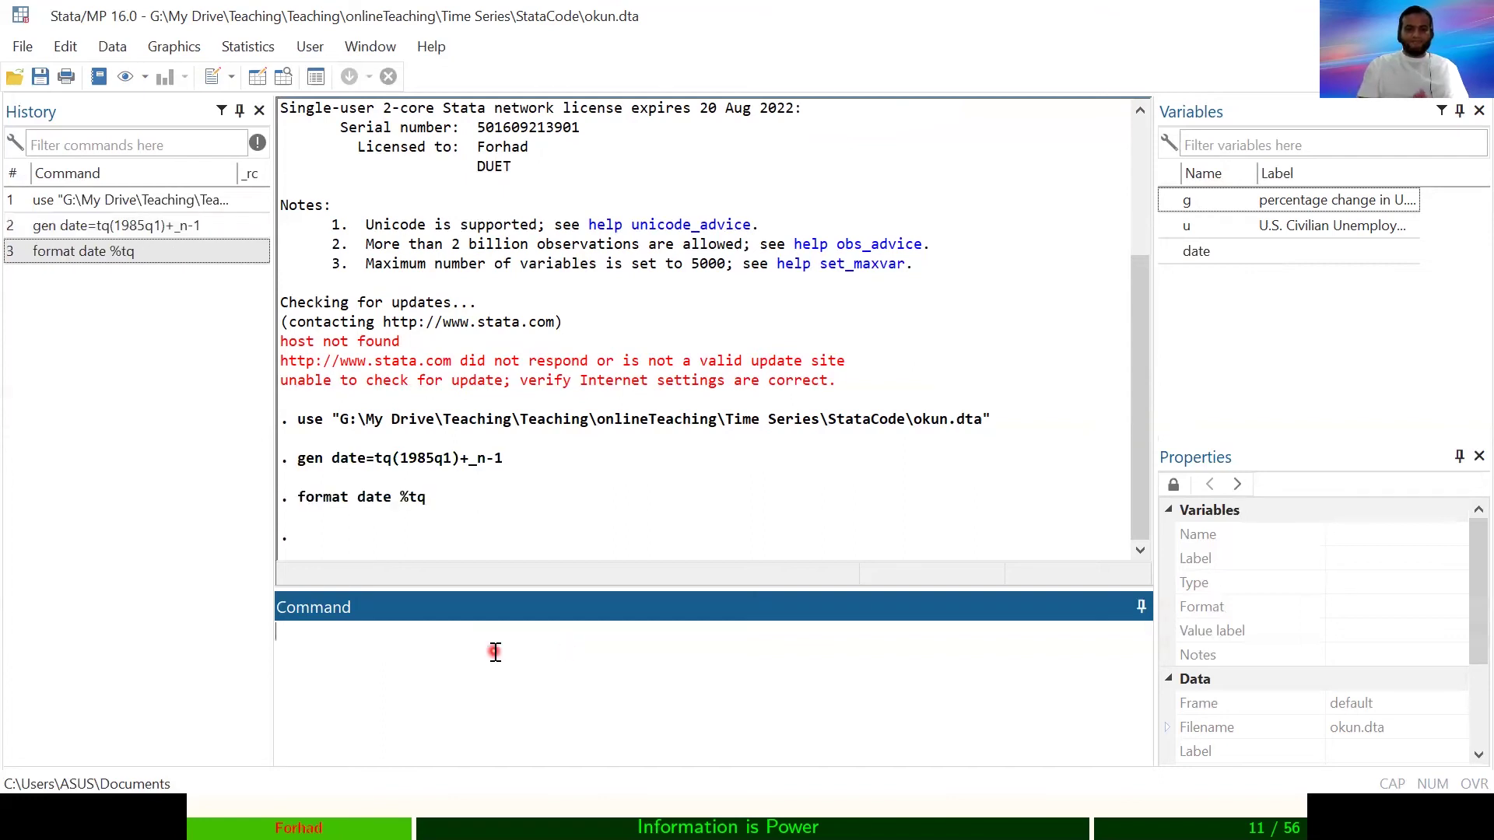
left_click(257, 76)
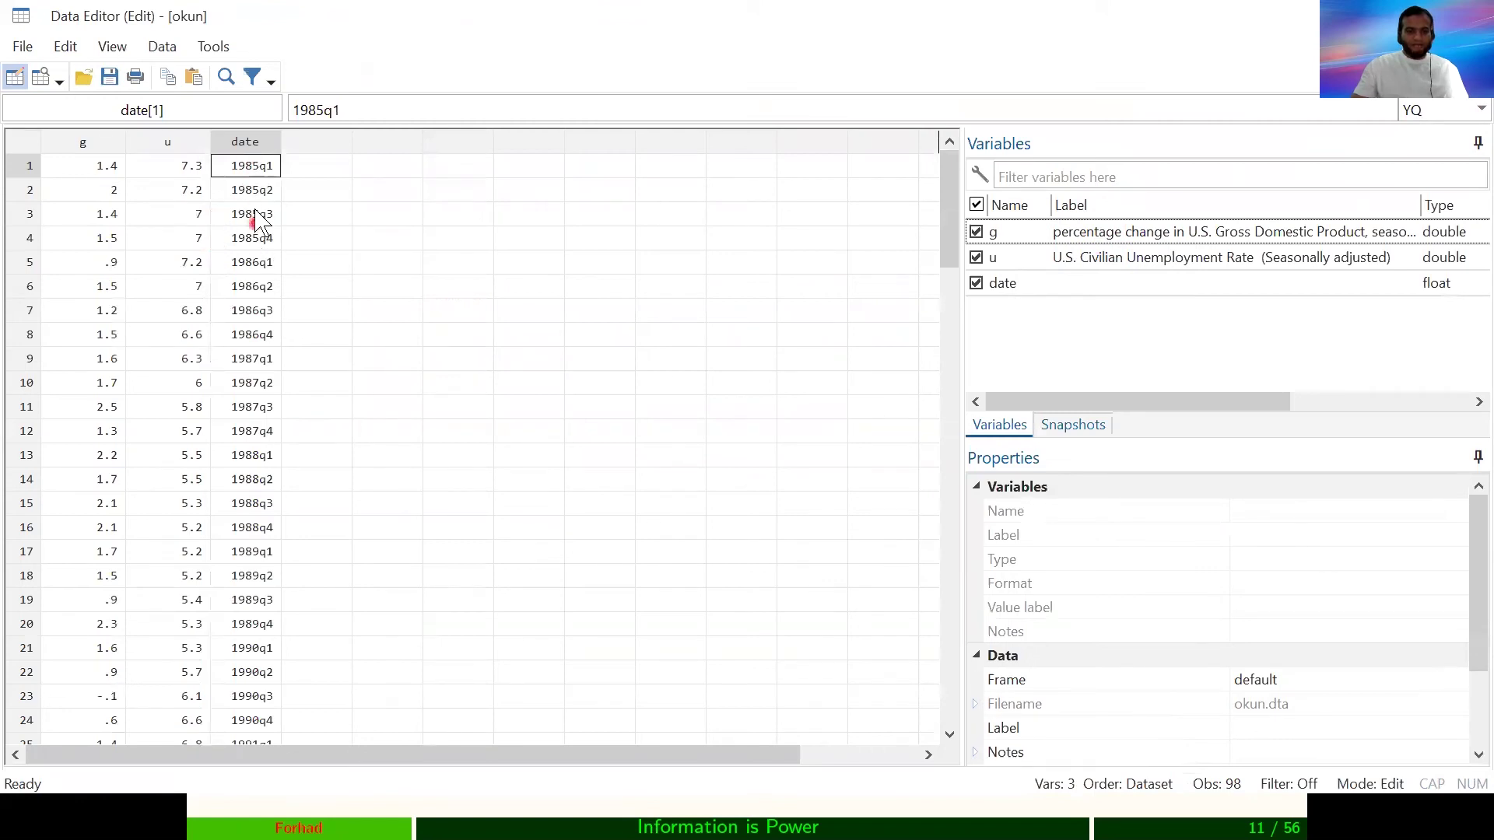
left_click_drag(259, 164, 260, 231)
left_click_drag(264, 284, 260, 261)
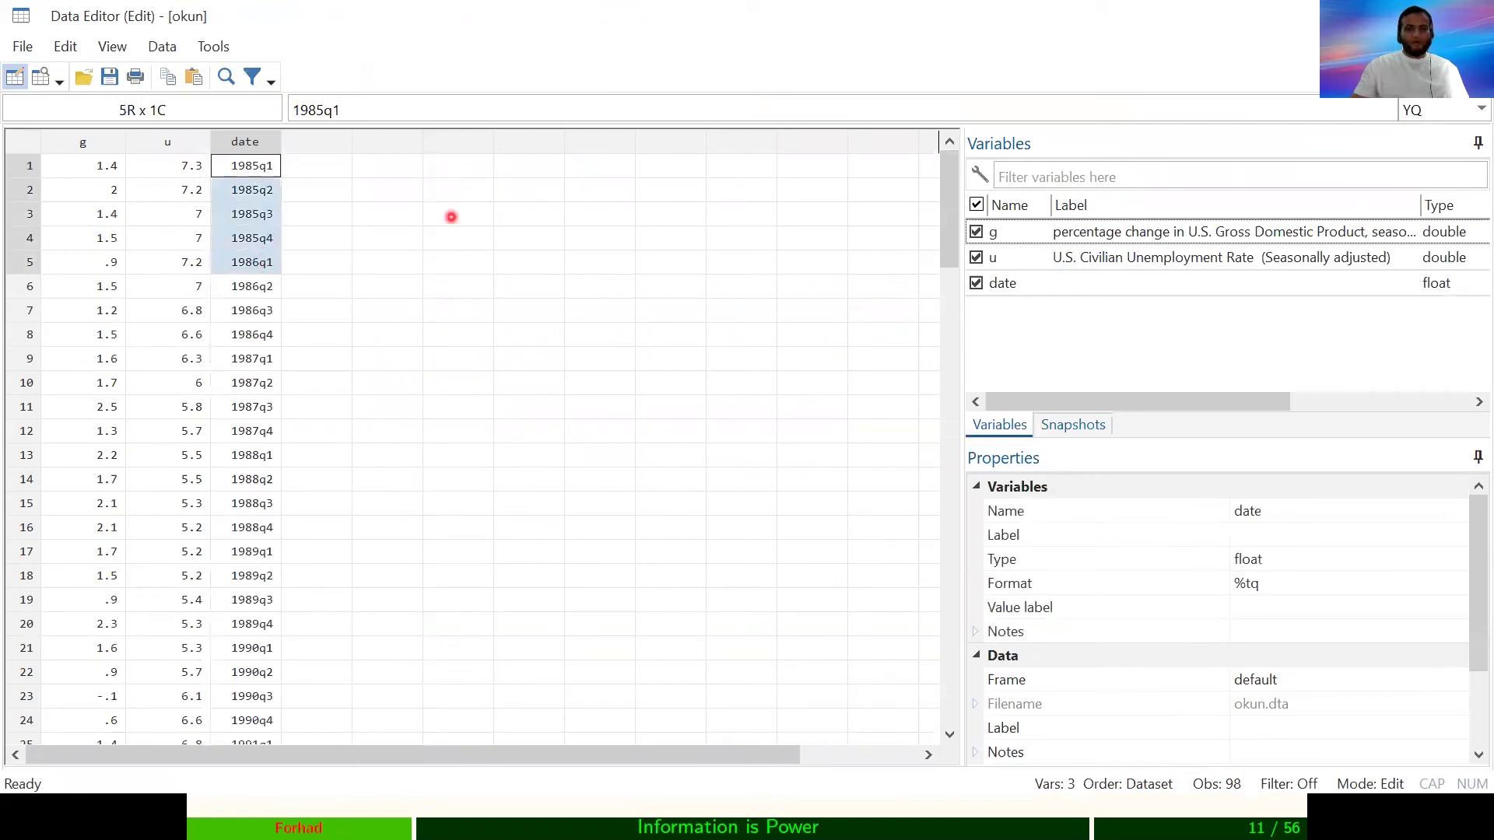
key("alt+F4")
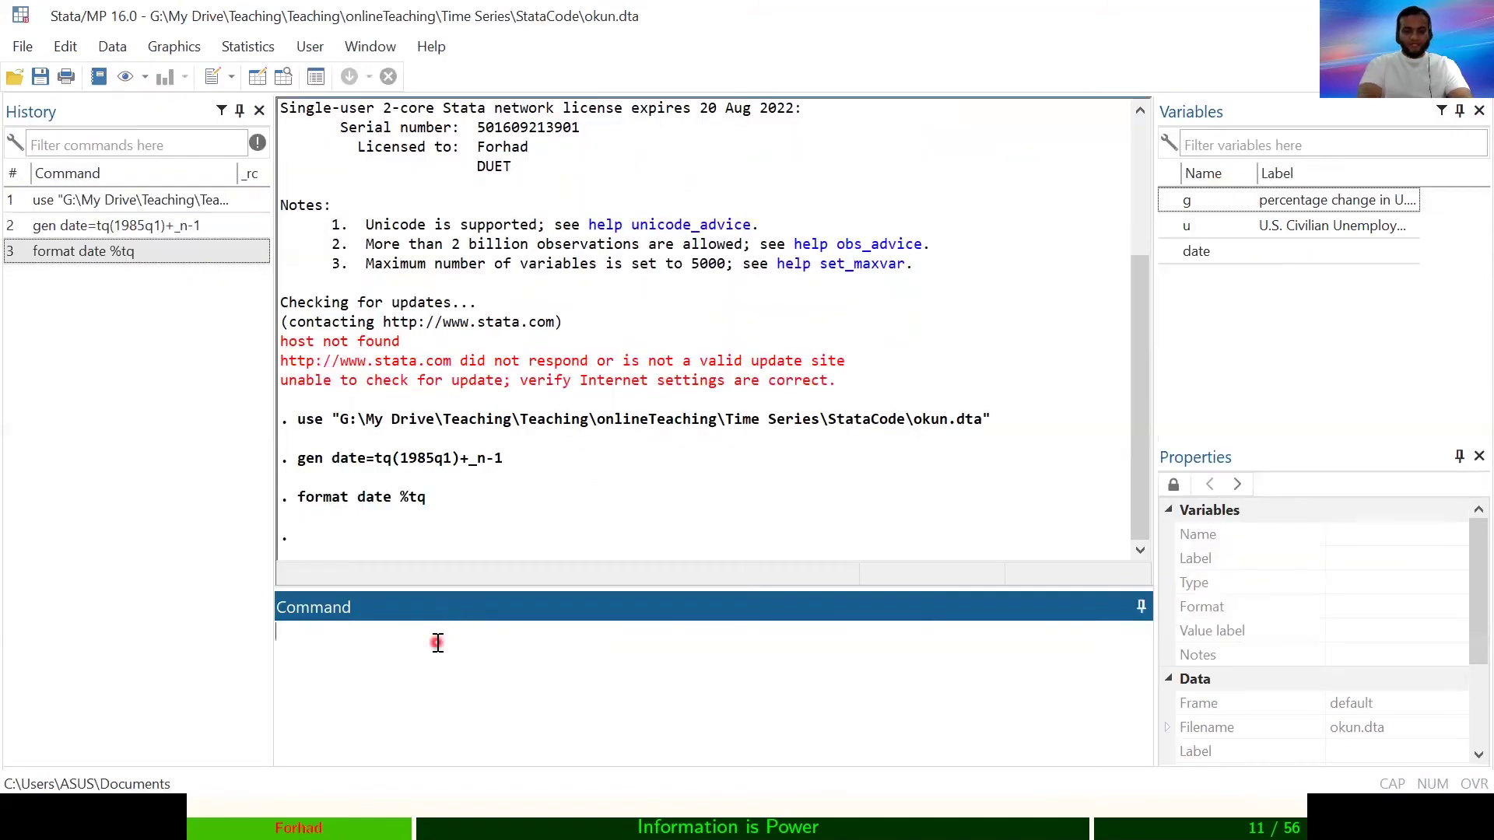
type("tsset")
Run tsset date, inserting date from the Variables panel.
key("space")
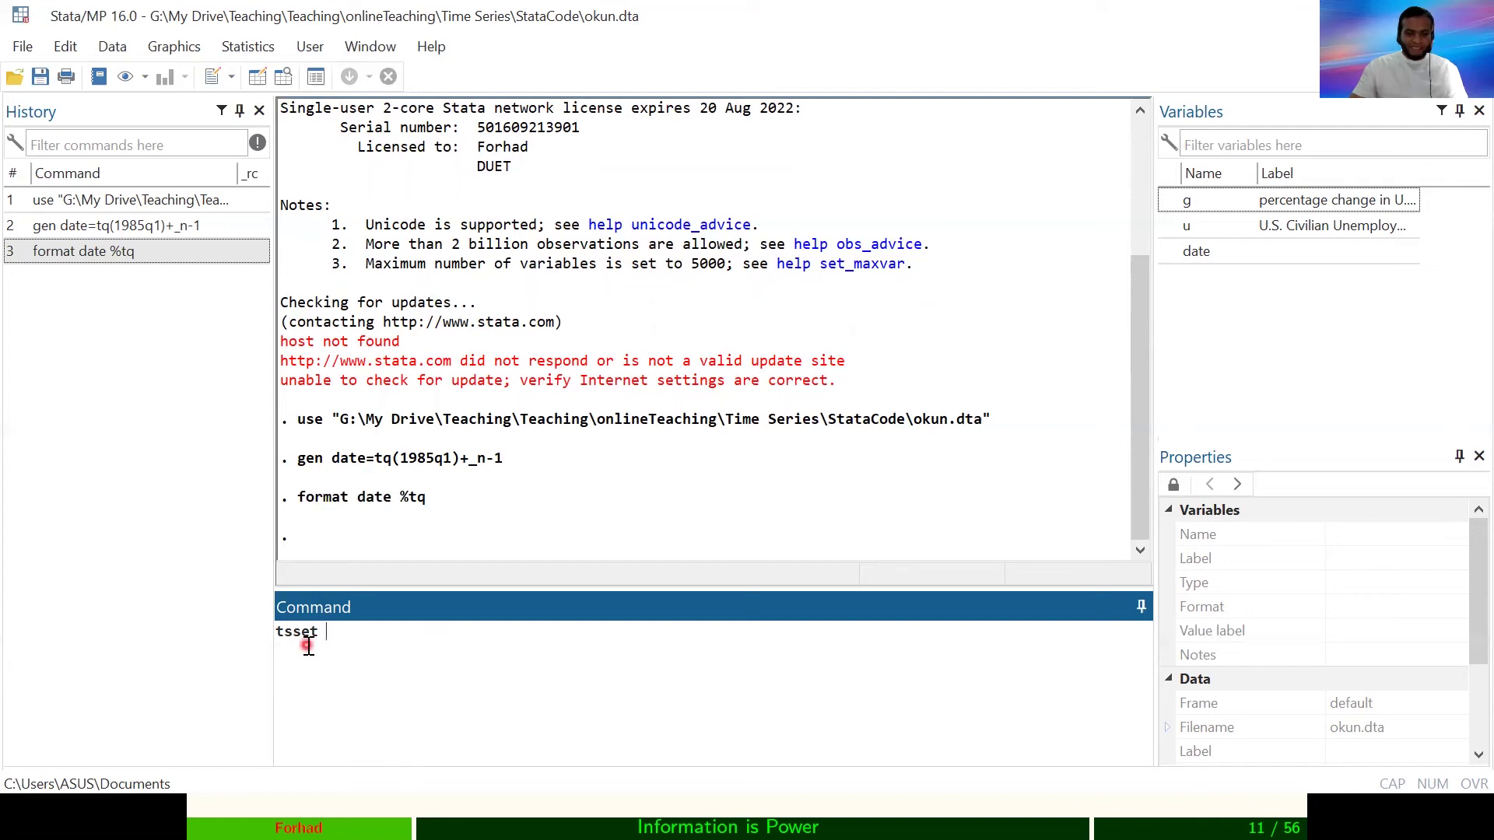
double_click(1183, 252)
key("Return")
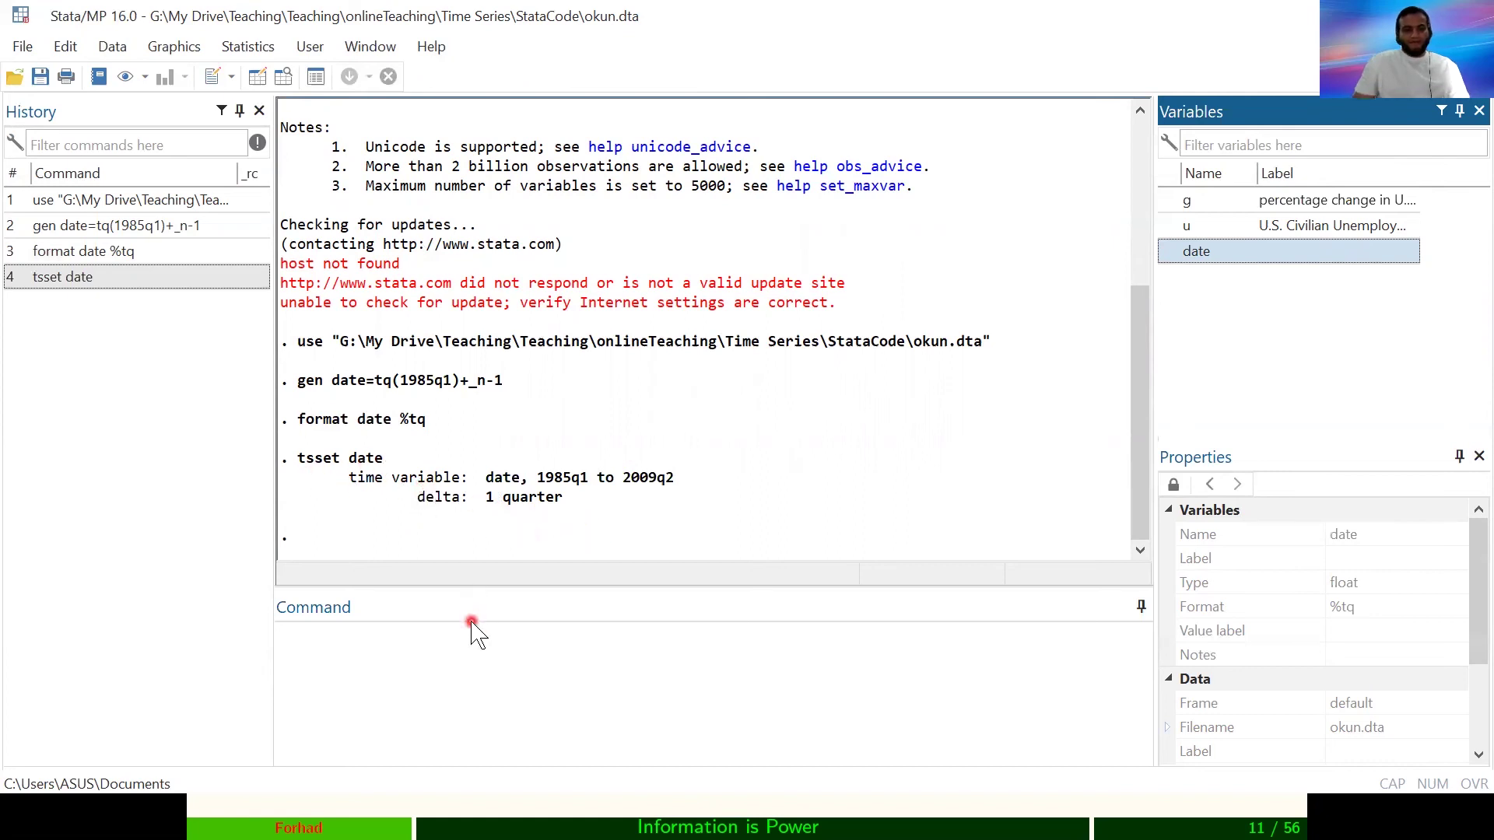
left_click(440, 674)
type("tsline dat")
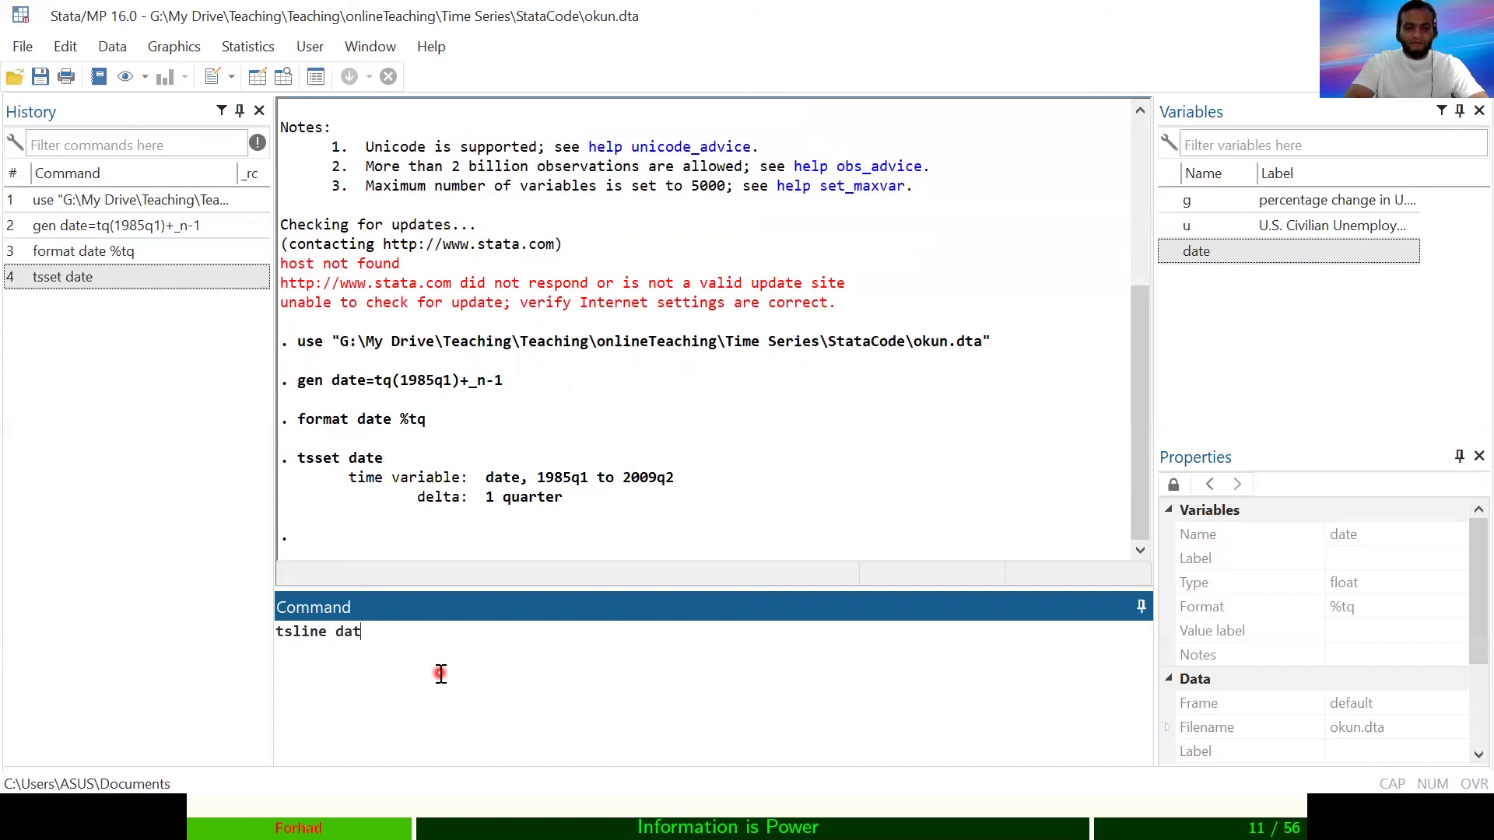
Run tsline u after correcting the variable name.
key("BackSpace")
key("BackSpace")
key("BackSpace")
type("u")
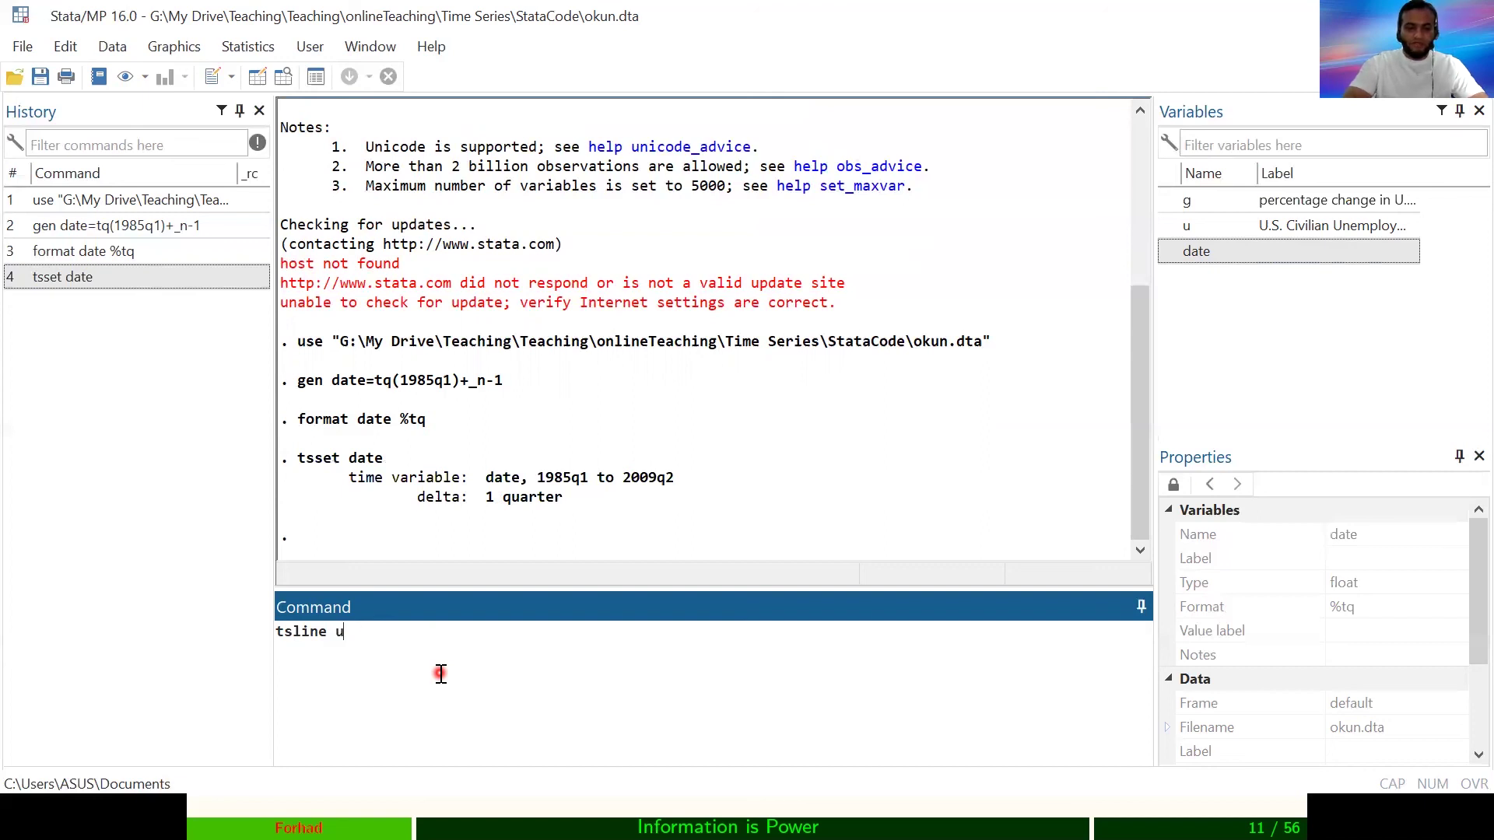
key("Return")
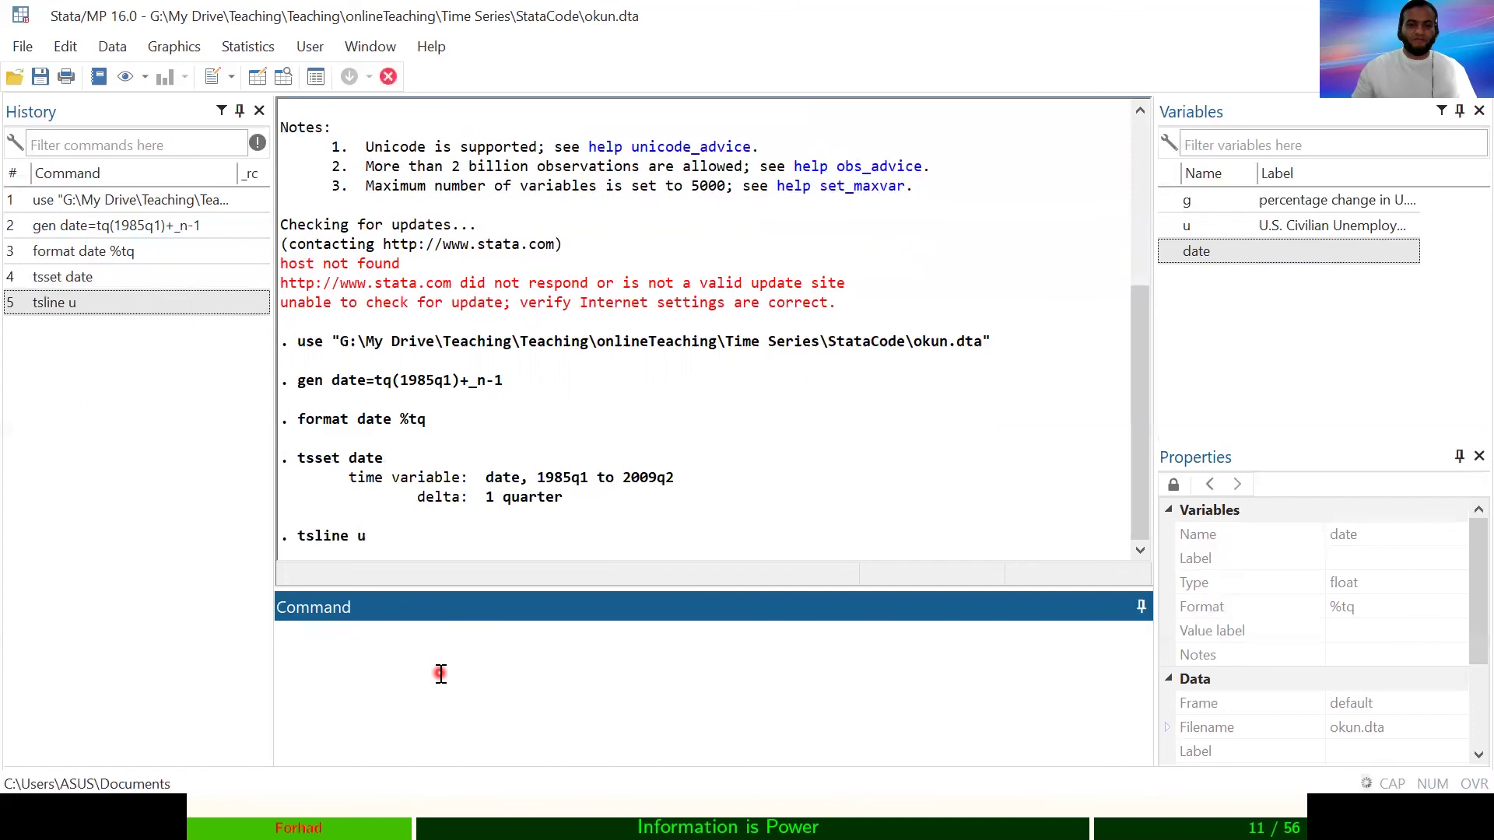